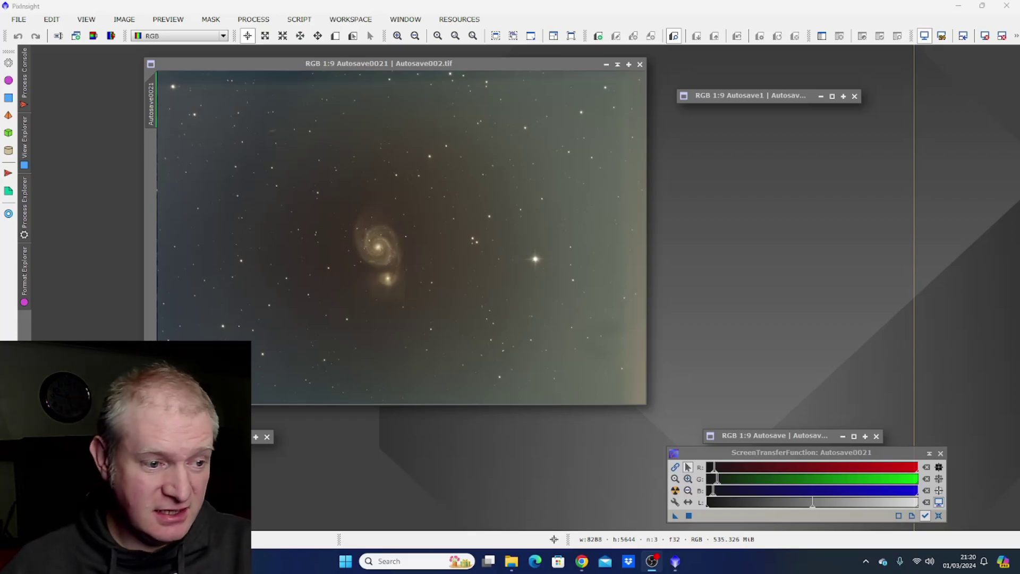
Restore the Autosave002 image window to view it against Autosave0021, and minimise it again
{"action": "left_click_drag", "start_coordinate": [445, 68], "coordinate": [411, 62]}
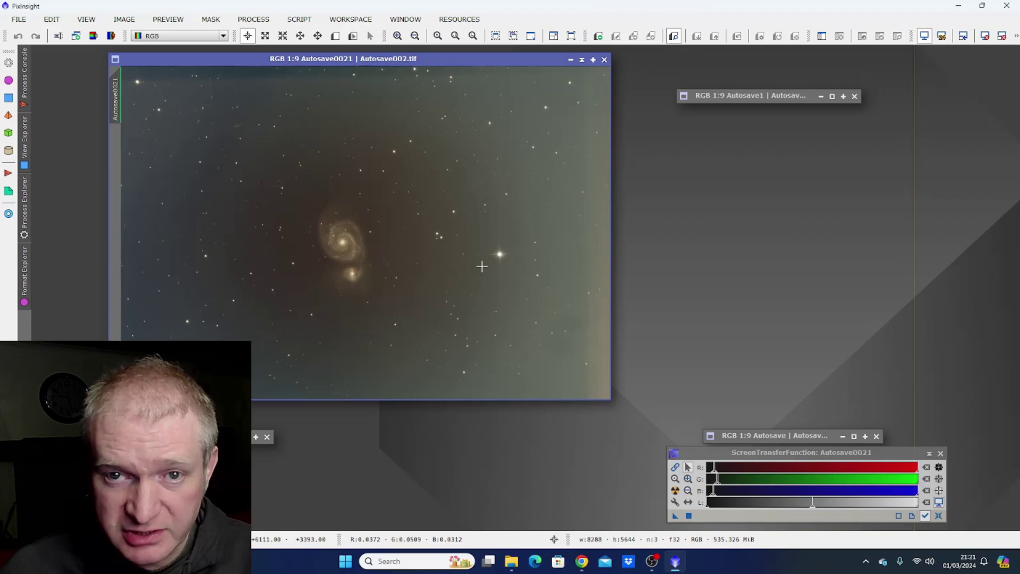
{"action": "left_click", "coordinate": [242, 437]}
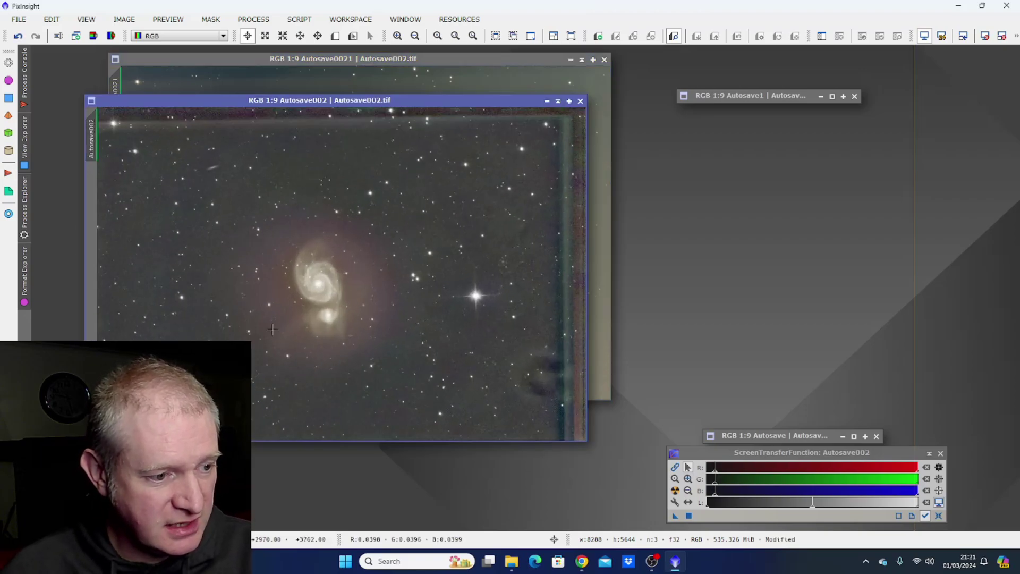
{"action": "left_click_drag", "start_coordinate": [462, 103], "coordinate": [471, 70]}
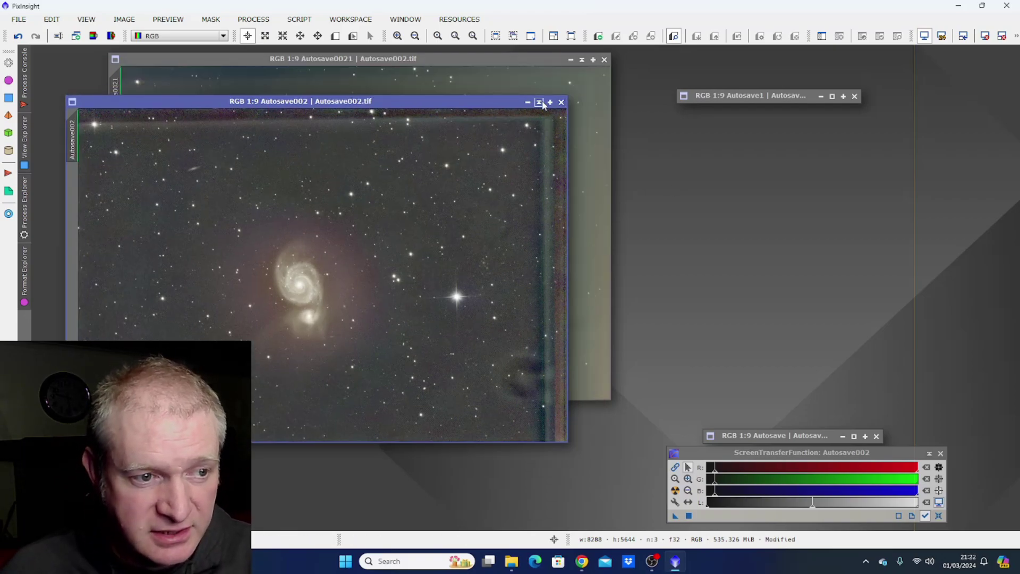
{"action": "left_click", "coordinate": [539, 102]}
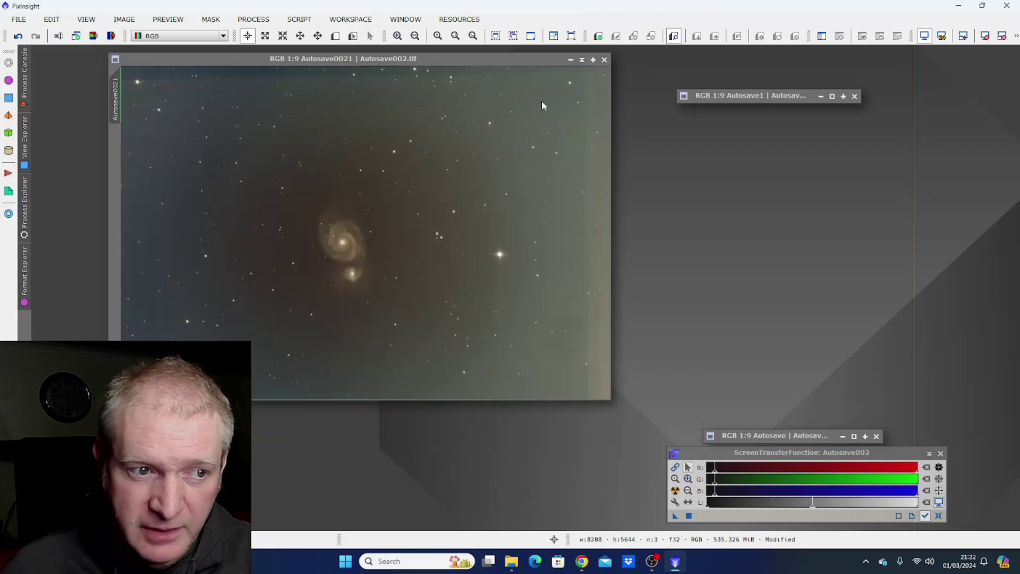
Restore the Autosave1 image window and arrange it beside Autosave0021 to compare the two unprocessed stacks
{"action": "left_click_drag", "start_coordinate": [553, 63], "coordinate": [474, 61]}
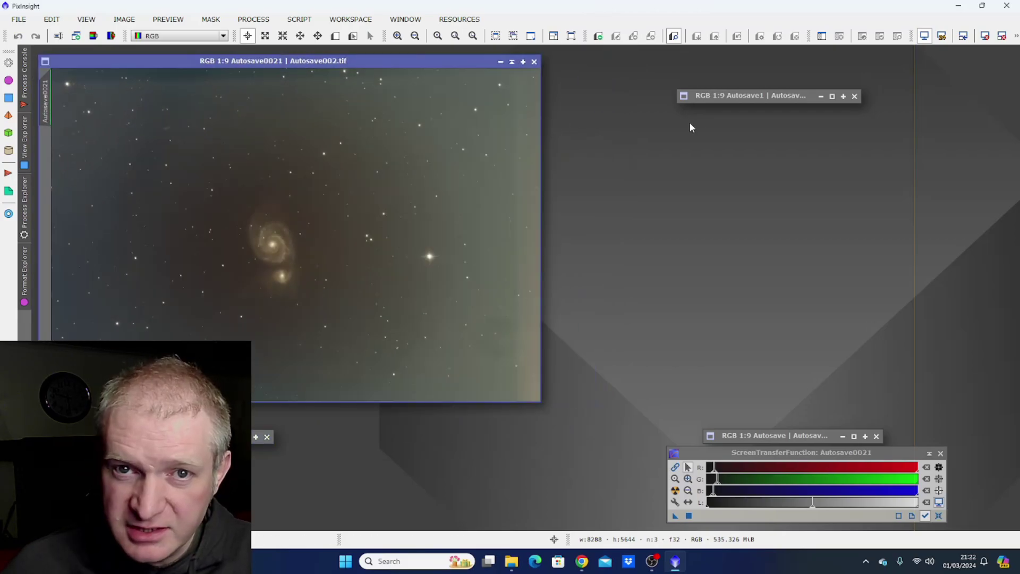
{"action": "double_click", "coordinate": [782, 98]}
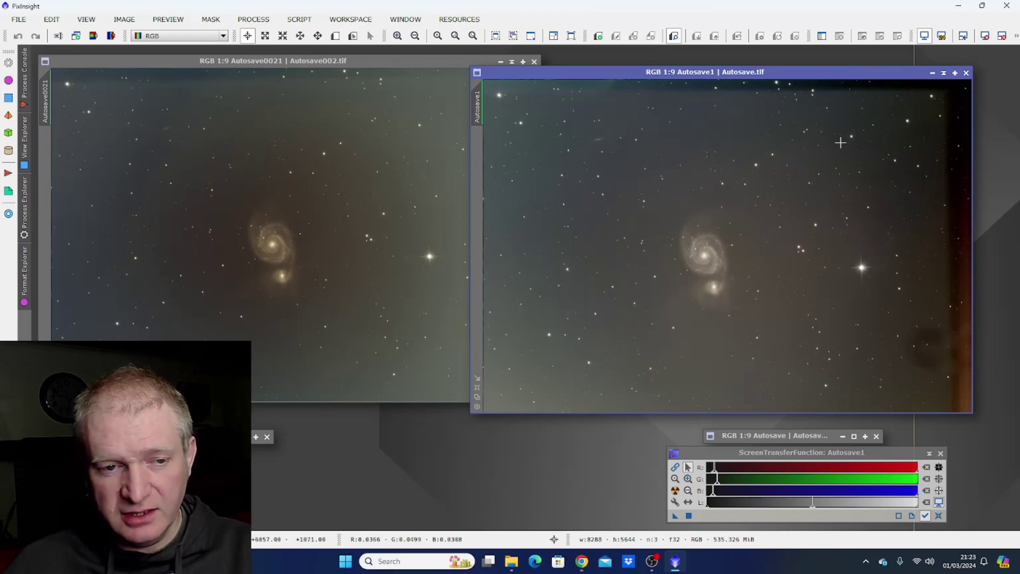
{"action": "left_click_drag", "start_coordinate": [808, 72], "coordinate": [699, 60]}
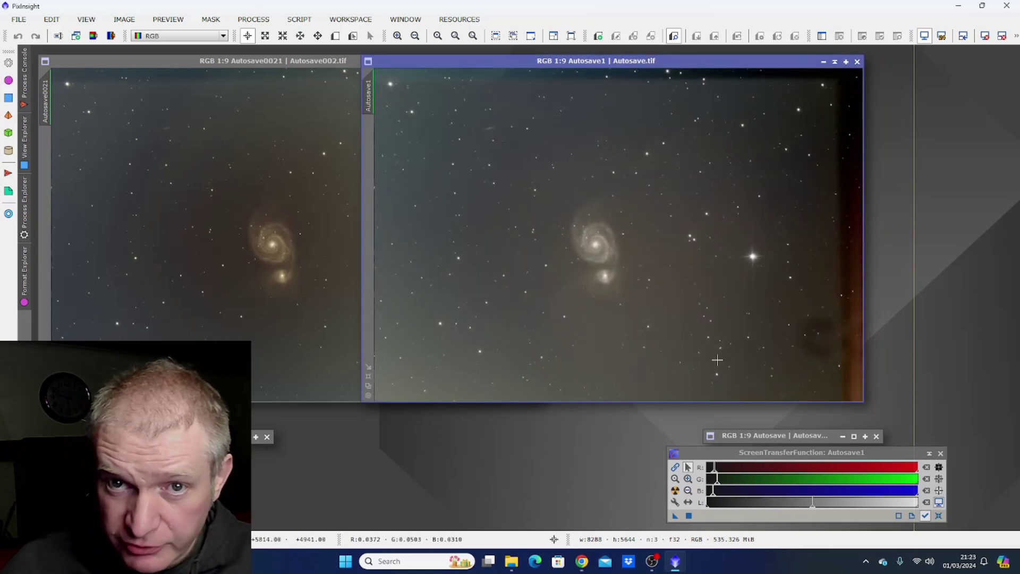
Restore the Autosave and Autosave002 image windows and arrange them side by side to compare their background calibration around the galaxy
{"action": "double_click", "coordinate": [732, 438]}
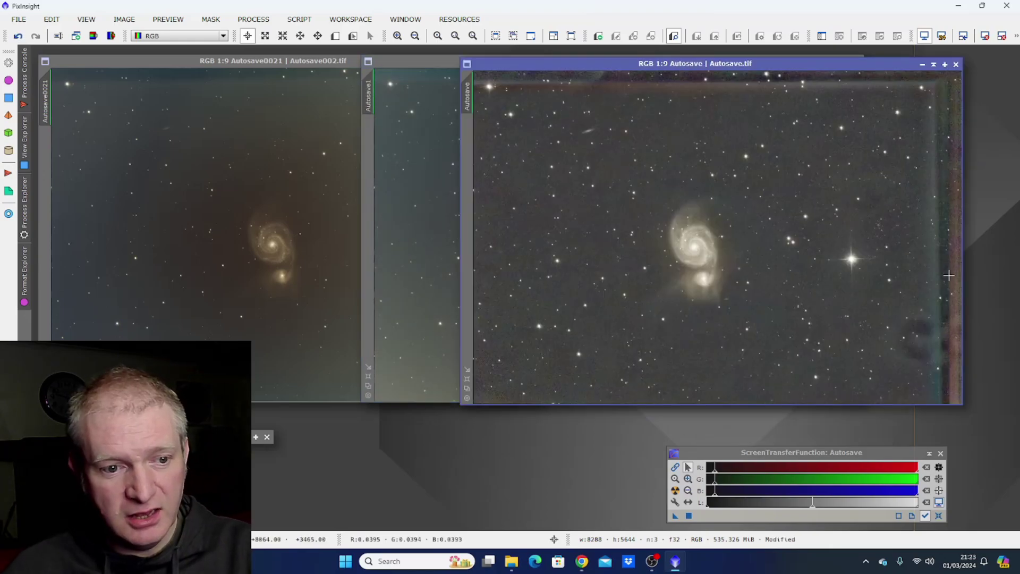
{"action": "double_click", "coordinate": [273, 439]}
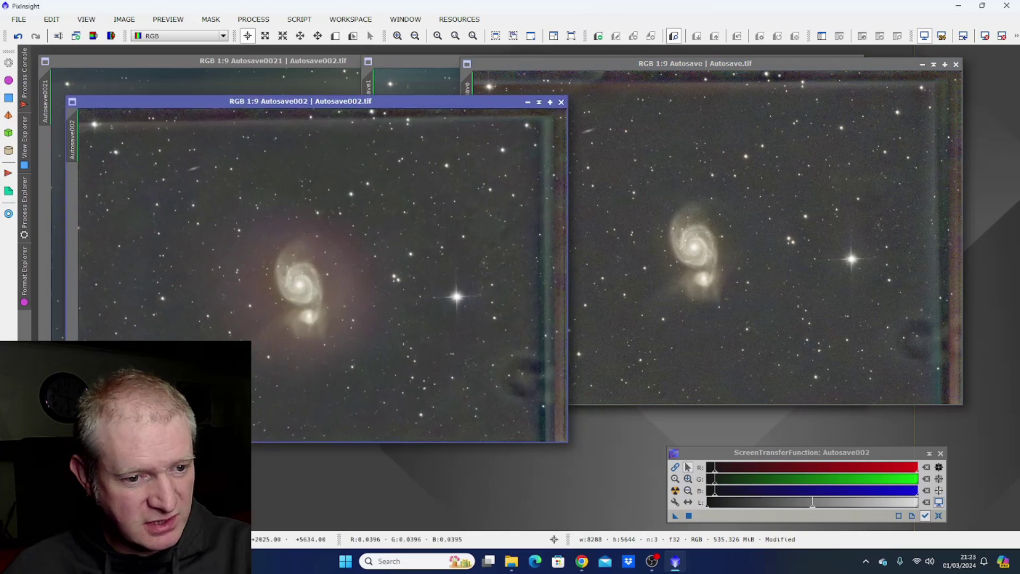
{"action": "left_click_drag", "start_coordinate": [557, 62], "coordinate": [614, 89]}
{"action": "left_click_drag", "start_coordinate": [421, 101], "coordinate": [387, 90]}
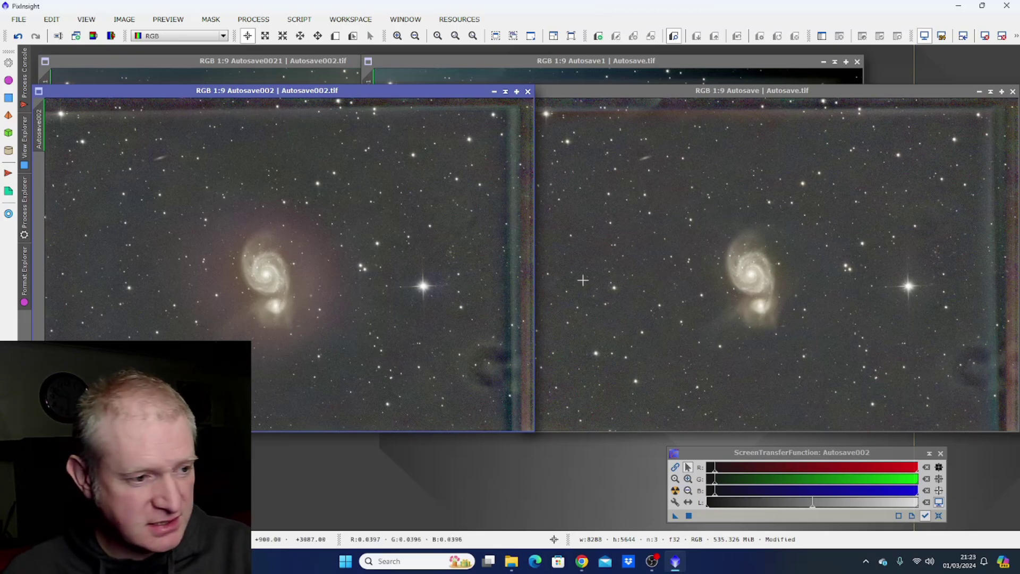
{"action": "left_click_drag", "start_coordinate": [295, 96], "coordinate": [295, 66]}
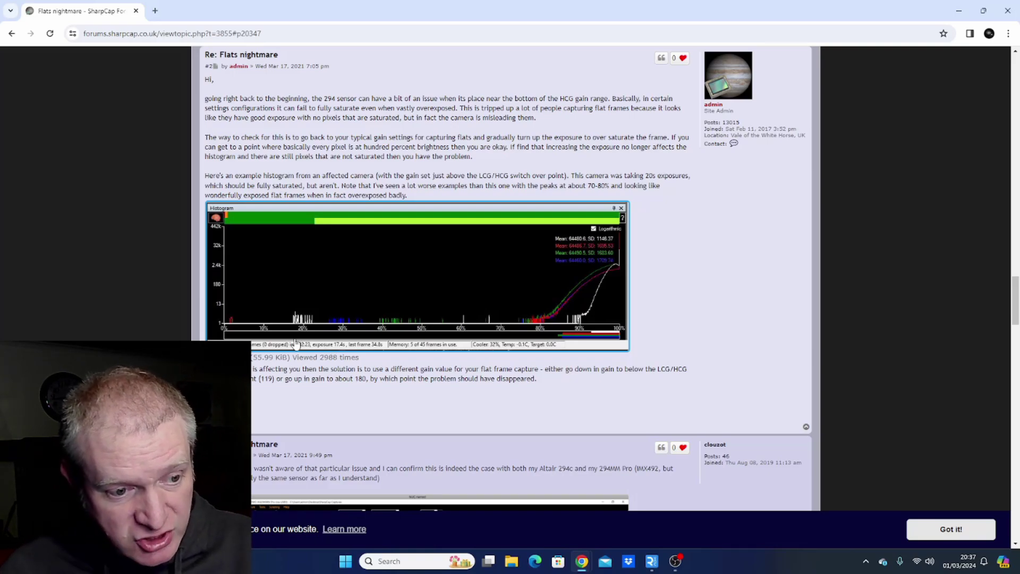
Examine the enlarged histogram in the SharpCap forum's Flats nightmare post in Chrome, and return to the 405CC flats issue topic to read the reply
{"action": "left_click", "coordinate": [444, 301]}
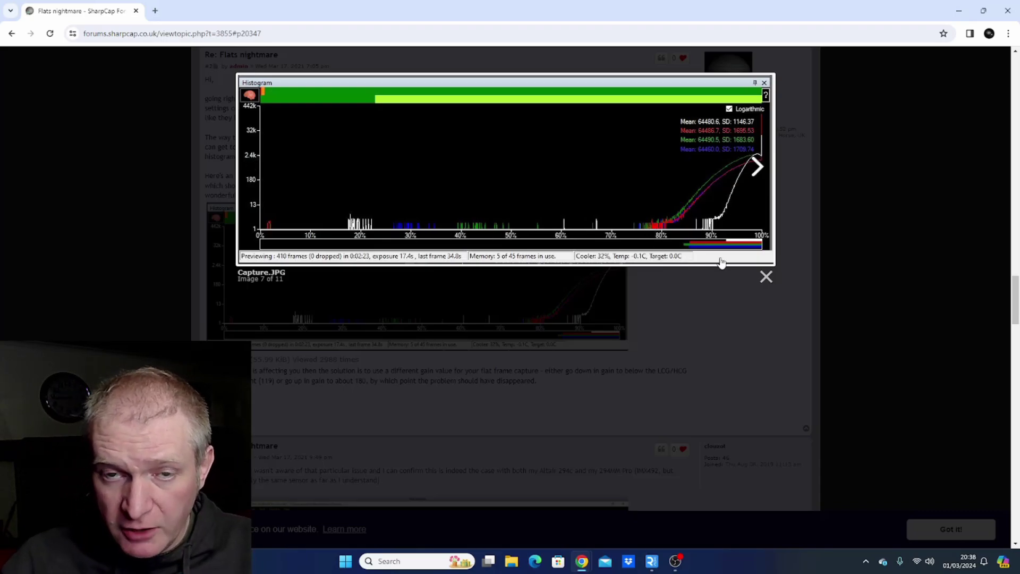
{"action": "left_click", "coordinate": [766, 277]}
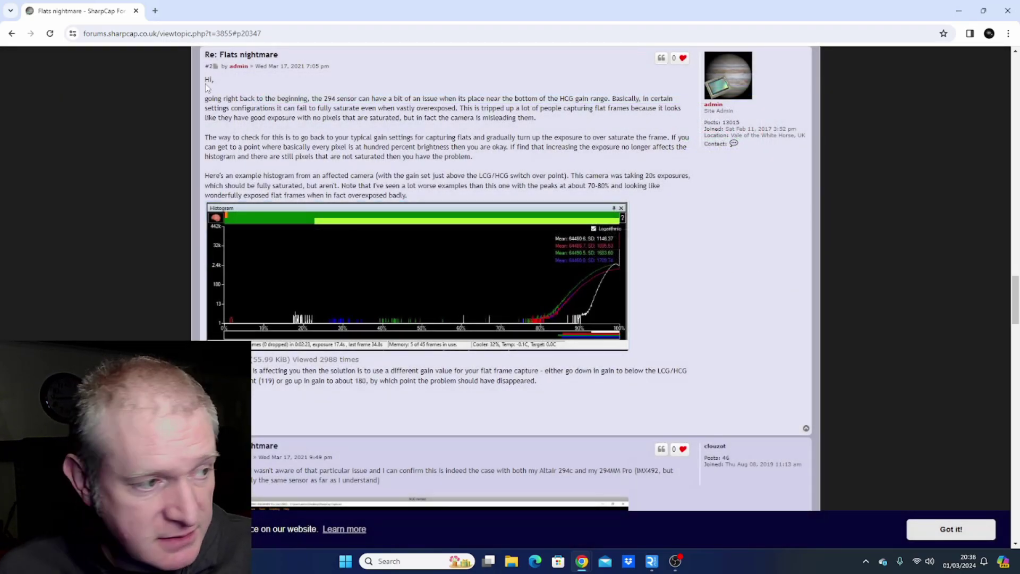
{"action": "key", "text": "alt+Left"}
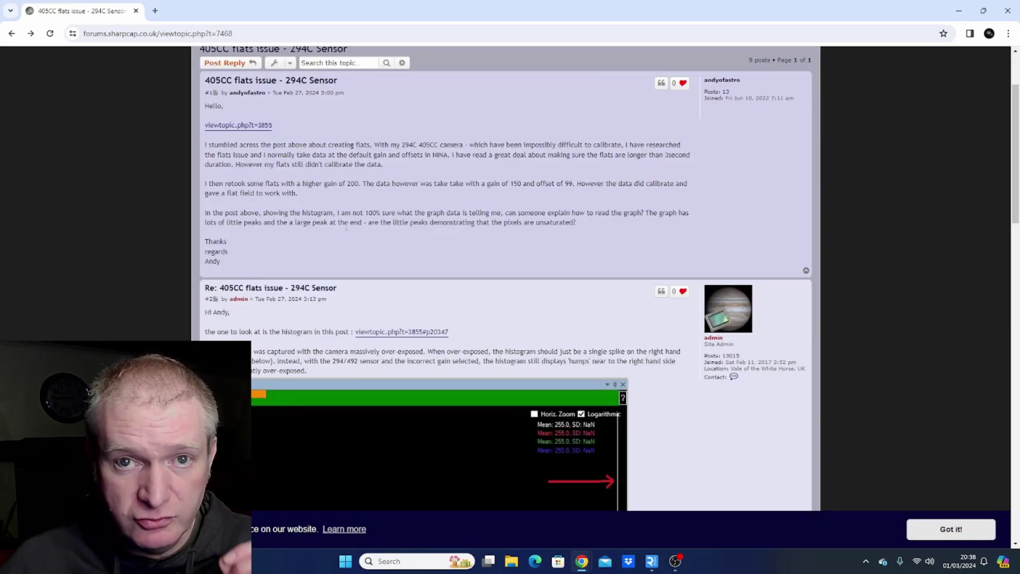
{"action": "scroll", "coordinate": [346, 227], "scroll_direction": "down", "scroll_amount": 4}
{"action": "scroll", "coordinate": [346, 233], "scroll_direction": "down", "scroll_amount": 2}
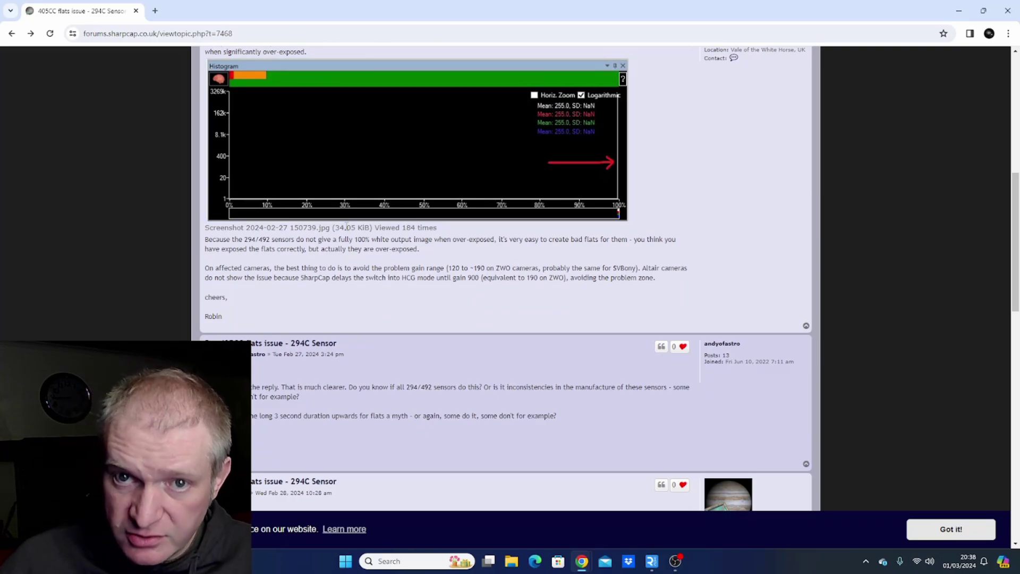
{"action": "scroll", "coordinate": [345, 227], "scroll_direction": "up", "scroll_amount": 2}
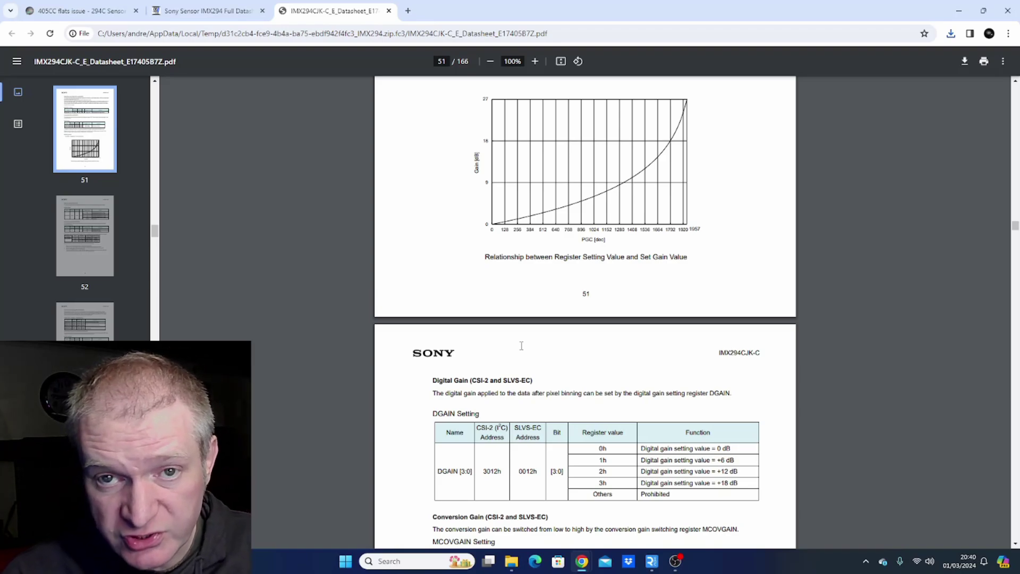
Examine the Conversion Gain section following page 51 of the Sony IMX294CJK-C datasheet
{"action": "scroll", "coordinate": [521, 346], "scroll_direction": "down", "scroll_amount": 5}
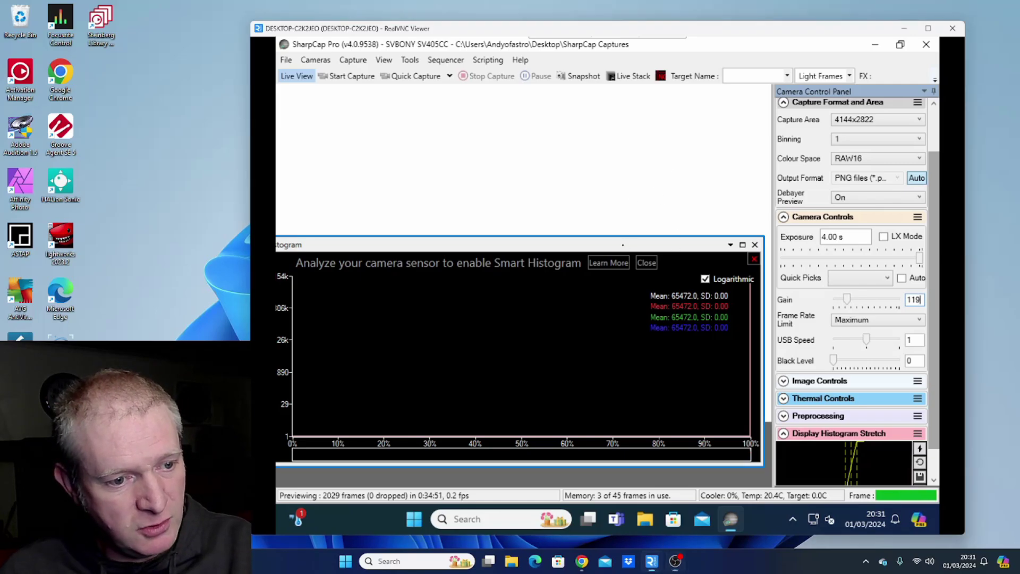
Reposition the Histogram window in the remote SharpCap session, set the camera gain to 120, and inspect the histogram
{"action": "left_click_drag", "start_coordinate": [625, 243], "coordinate": [670, 436]}
{"action": "left_click_drag", "start_coordinate": [549, 431], "coordinate": [498, 232]}
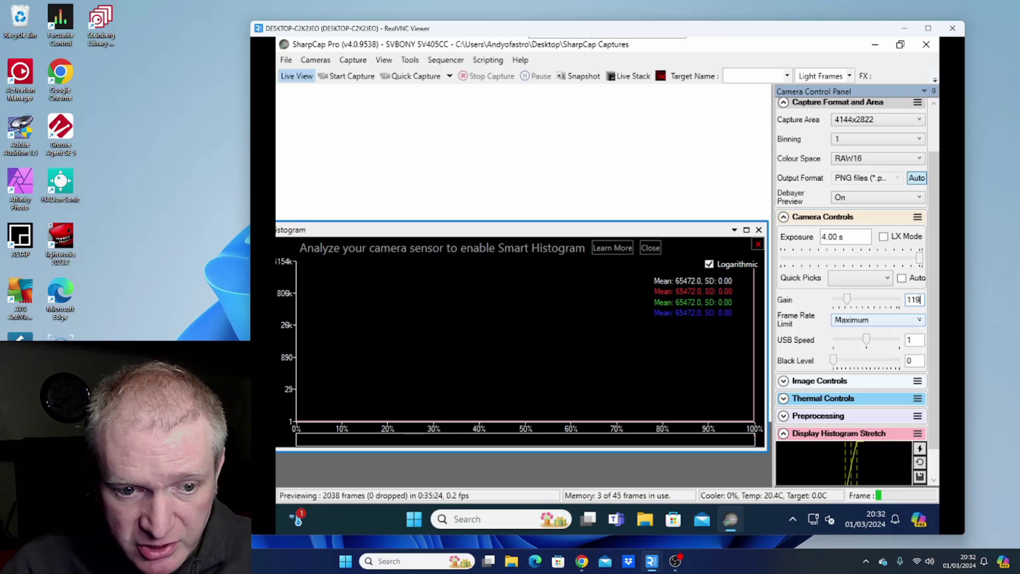
{"action": "key", "text": "BackSpace"}
{"action": "key", "text": "BackSpace"}
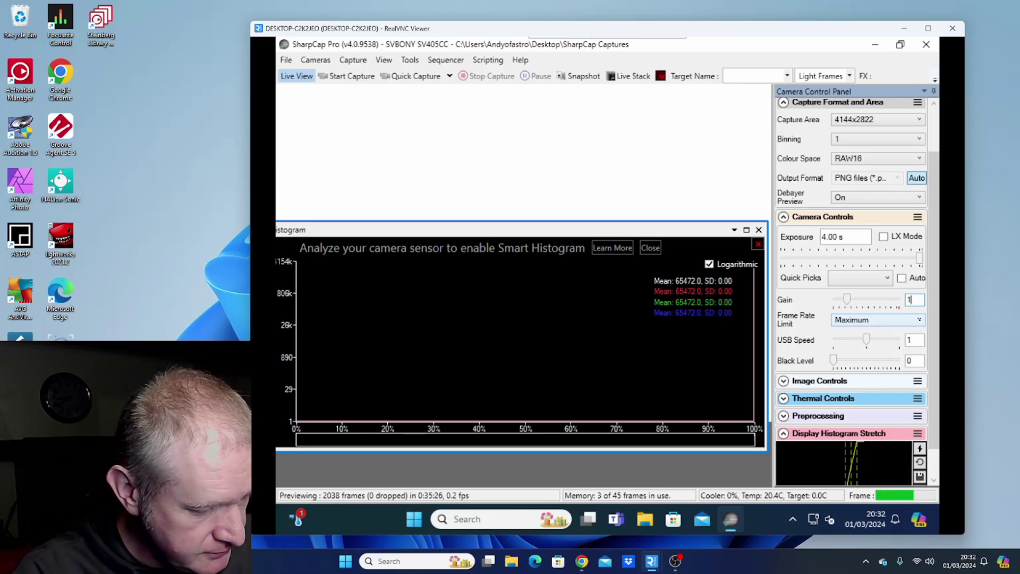
{"action": "type", "text": "20"}
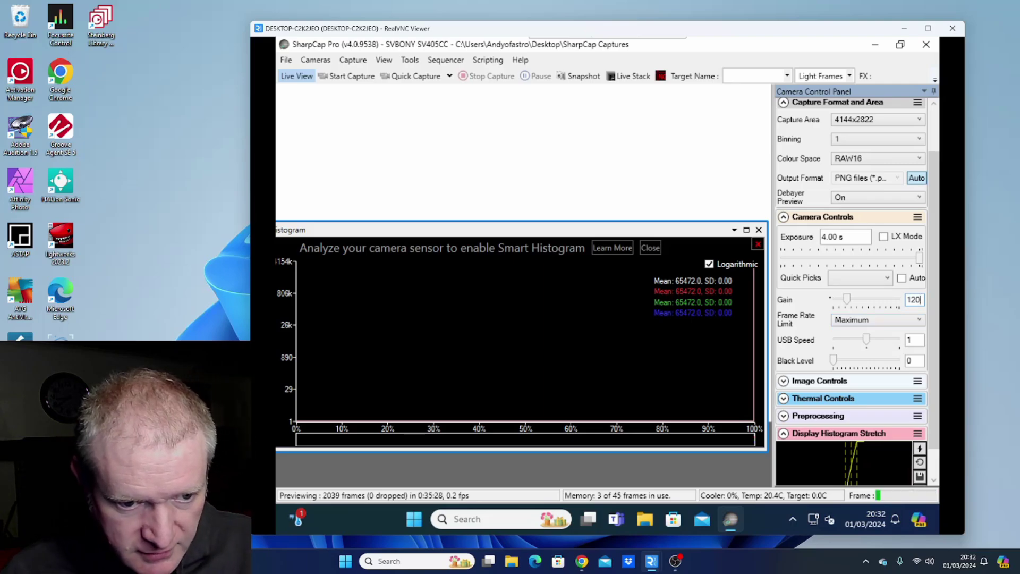
{"action": "key", "text": "Return"}
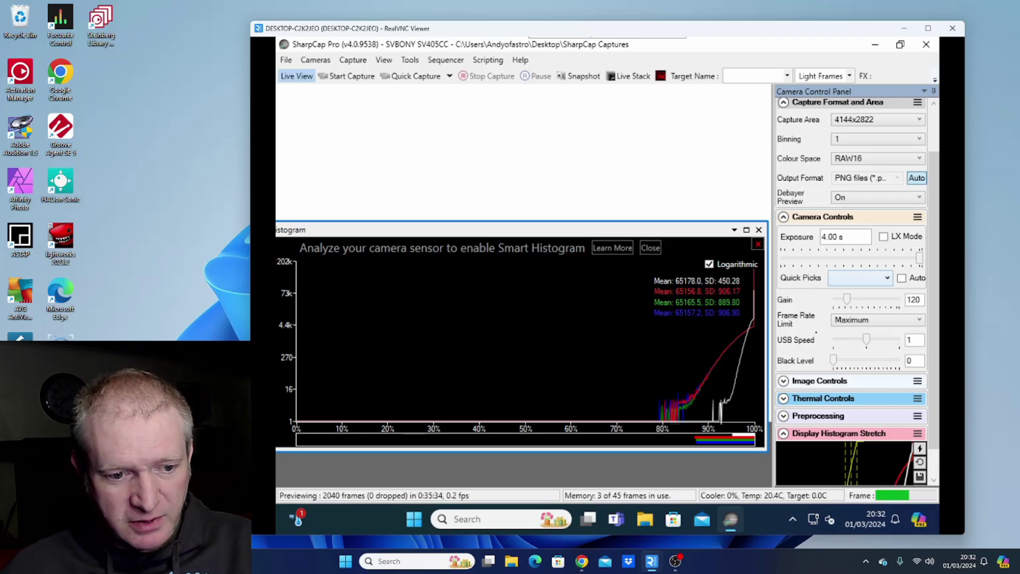
{"action": "mouse_move", "coordinate": [721, 377]}
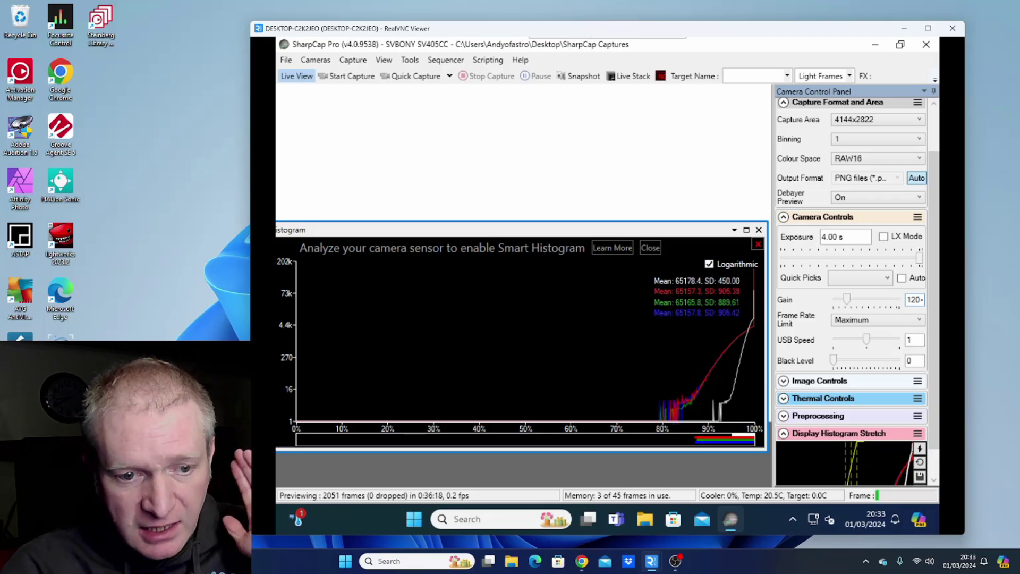
Set the camera gain to 119 to check the histogram, and raise it to 120 for comparison
{"action": "key", "text": "BackSpace"}
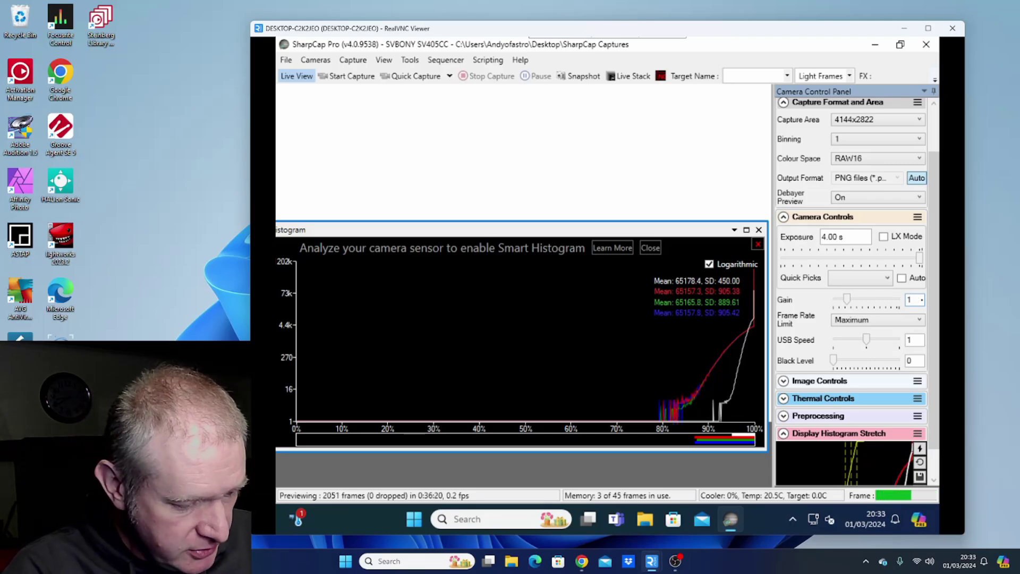
{"action": "type", "text": "9"}
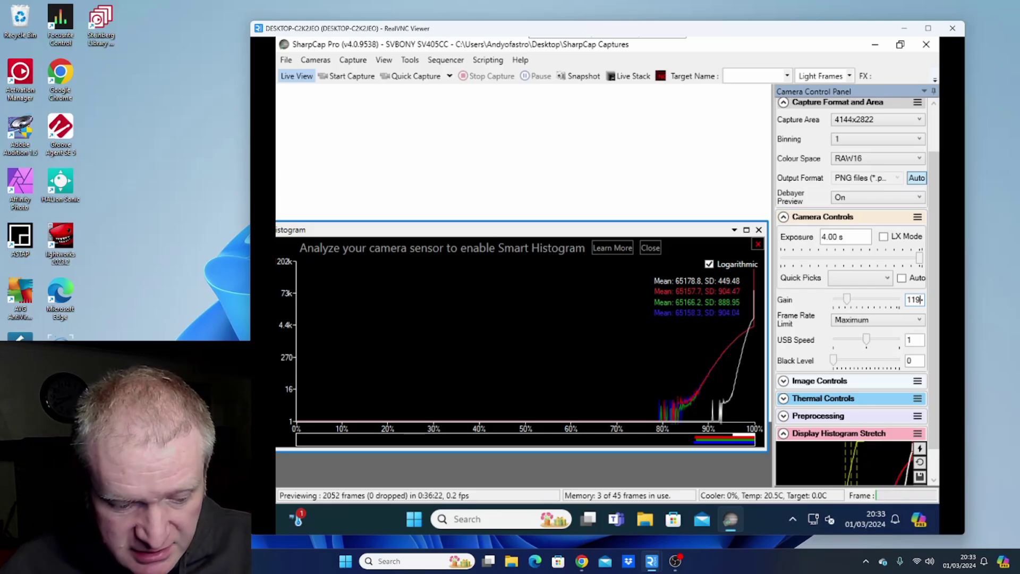
{"action": "key", "text": "Return"}
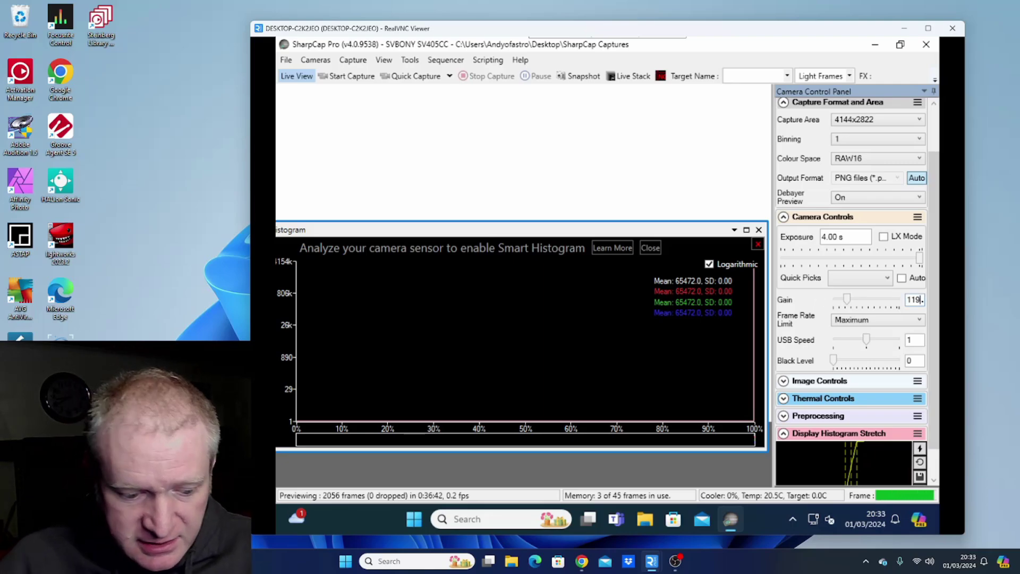
{"action": "key", "text": "Up"}
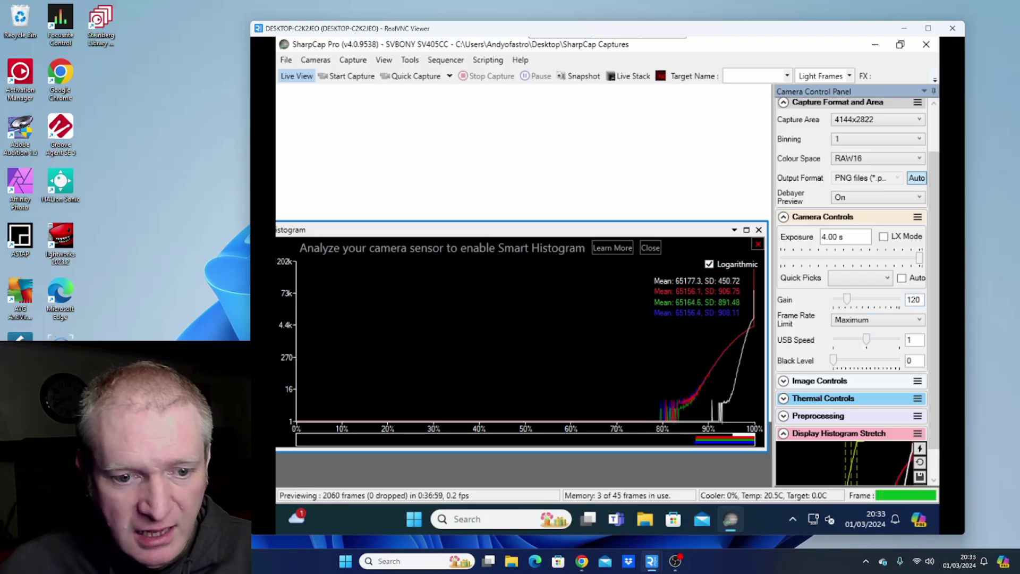
Set the camera gain to 135 and inspect the histogram near its saturated end
{"action": "left_click", "coordinate": [922, 300]}
{"action": "key", "text": "BackSpace"}
{"action": "key", "text": "BackSpace"}
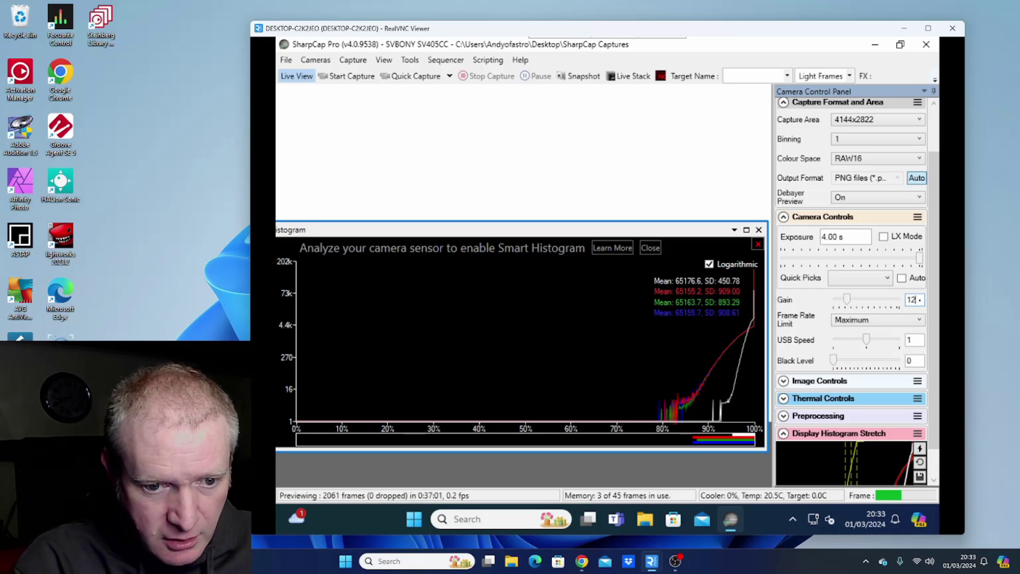
{"action": "type", "text": "35"}
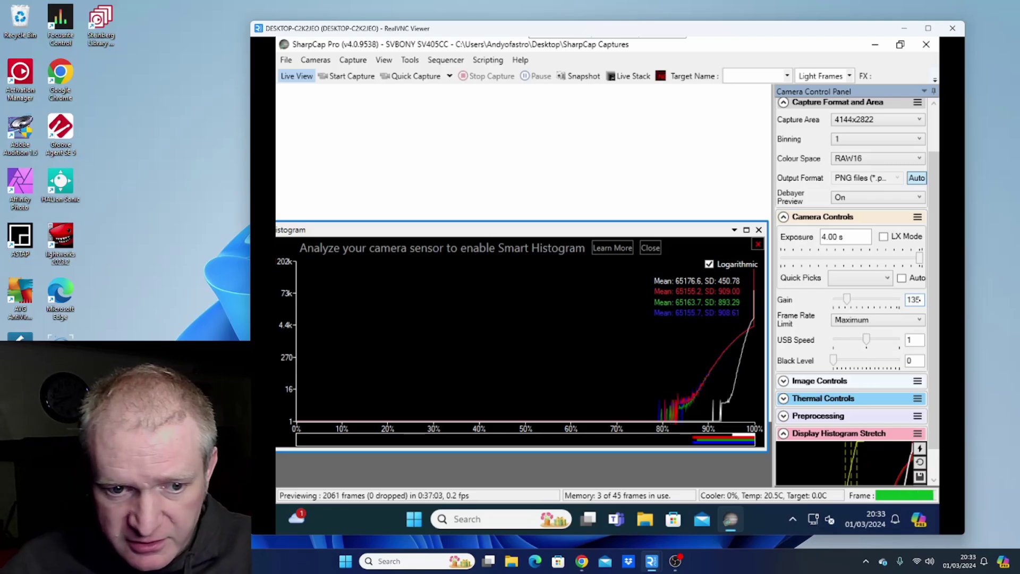
{"action": "key", "text": "Return"}
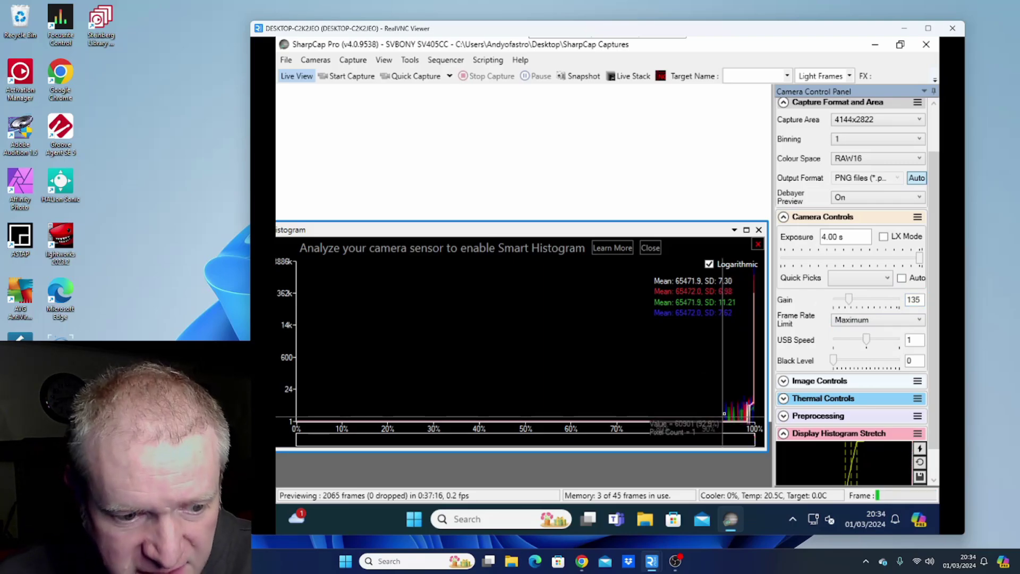
{"action": "mouse_move", "coordinate": [743, 414]}
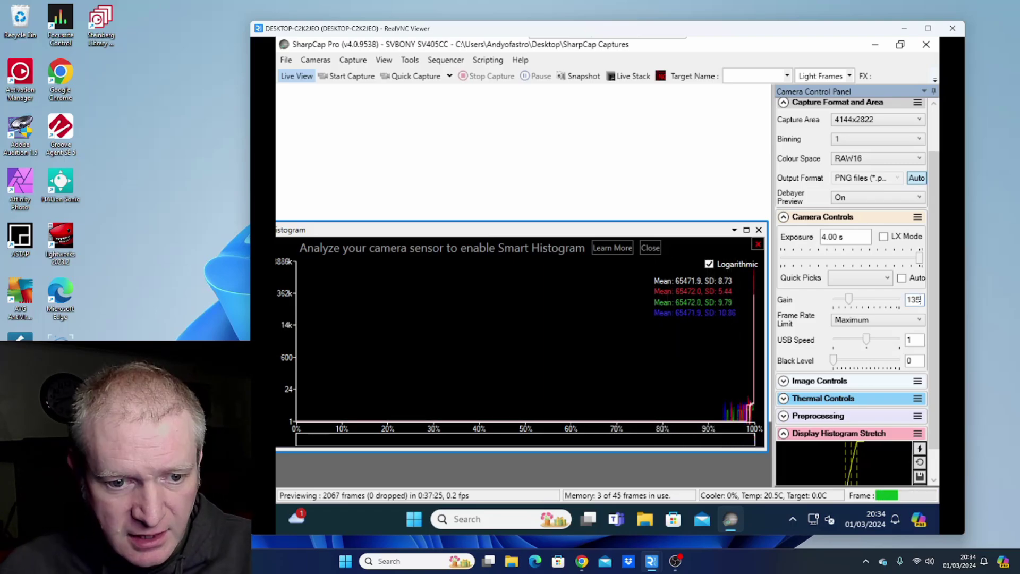
Set the camera gain to 140
{"action": "left_click", "coordinate": [920, 301]}
{"action": "key", "text": "BackSpace"}
{"action": "key", "text": "BackSpace"}
{"action": "type", "text": "40"}
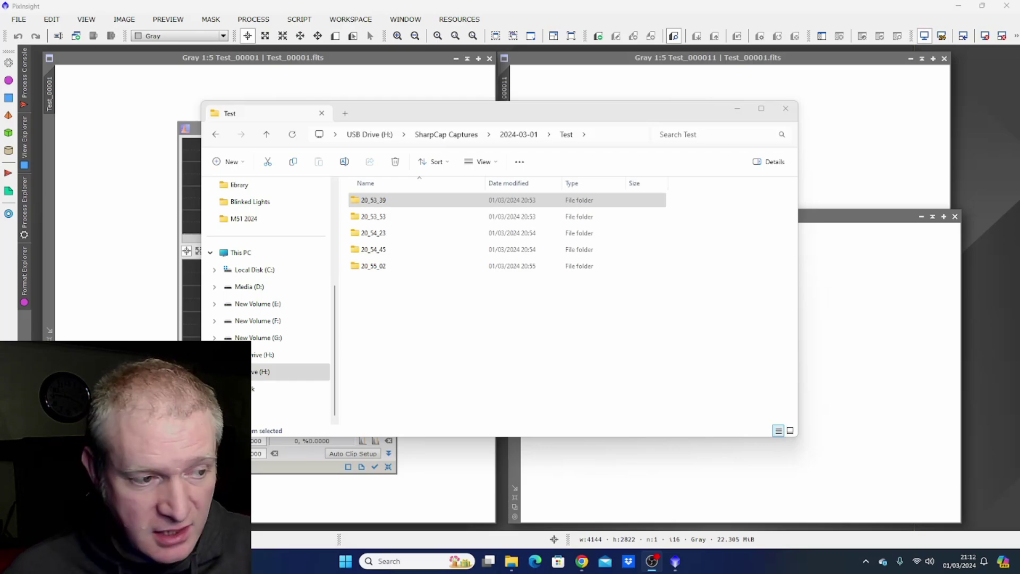
Open the Test_00001.CameraSettings file in folder 20_53_39 from File Explorer, check its Gain line, and close the file
{"action": "left_click_drag", "start_coordinate": [597, 137], "coordinate": [586, 141]}
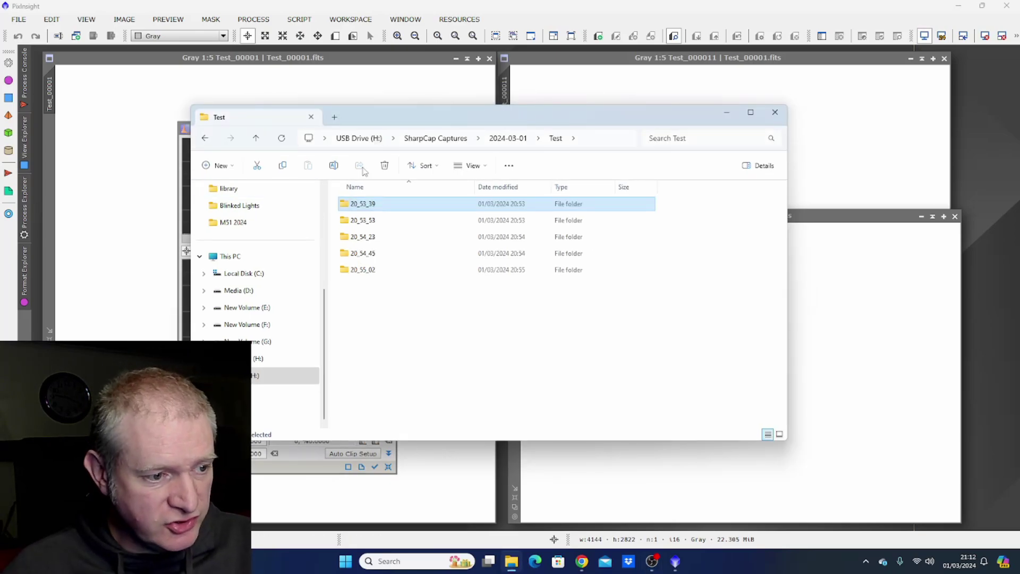
{"action": "double_click", "coordinate": [360, 205]}
{"action": "double_click", "coordinate": [361, 205]}
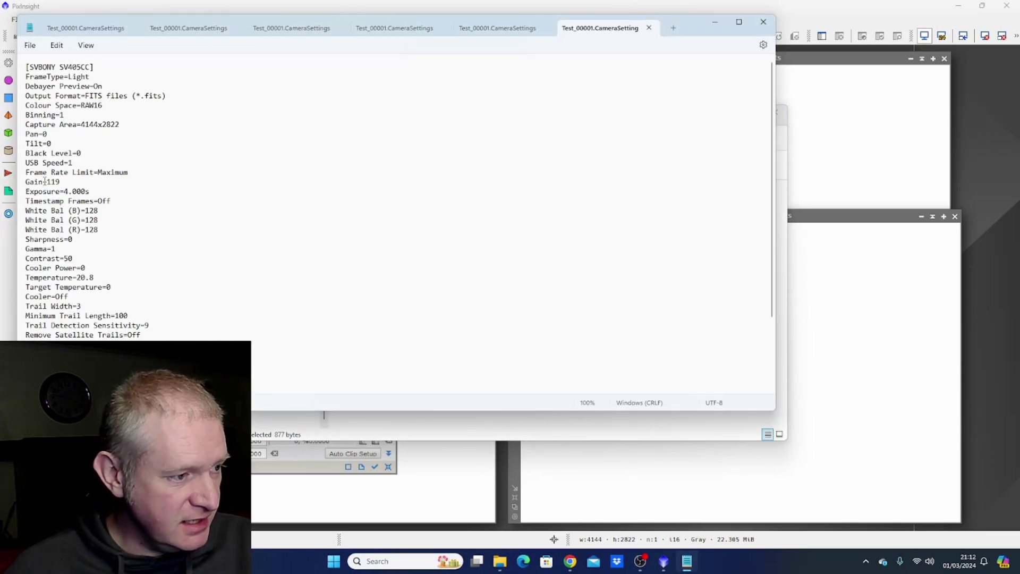
{"action": "left_click_drag", "start_coordinate": [59, 182], "coordinate": [24, 183]}
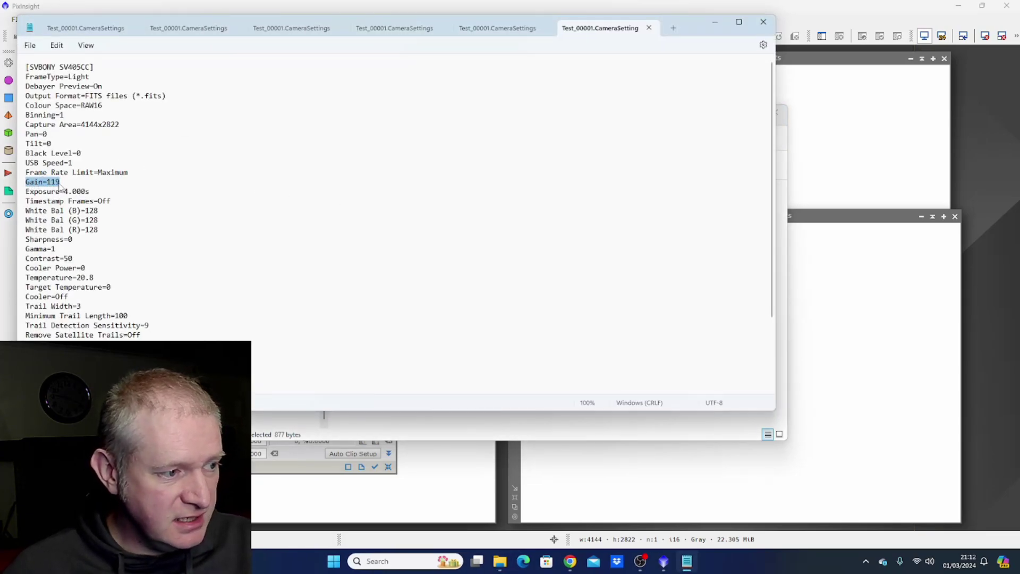
{"action": "left_click", "coordinate": [764, 21]}
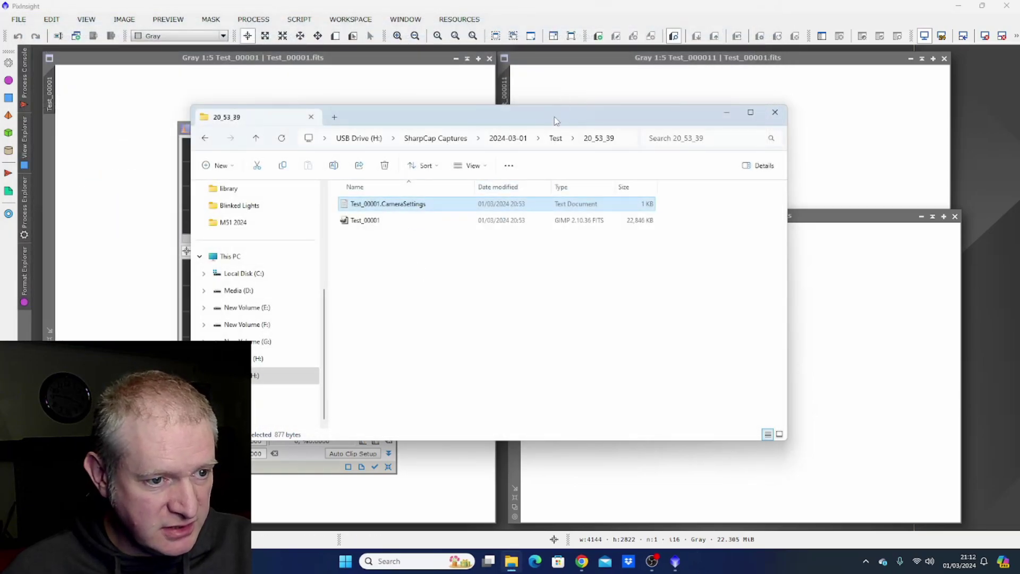
Inspect the saturated end of the Test_00001 image's histogram at higher magnification in HistogramTransformation
{"action": "left_click_drag", "start_coordinate": [558, 118], "coordinate": [778, 110]}
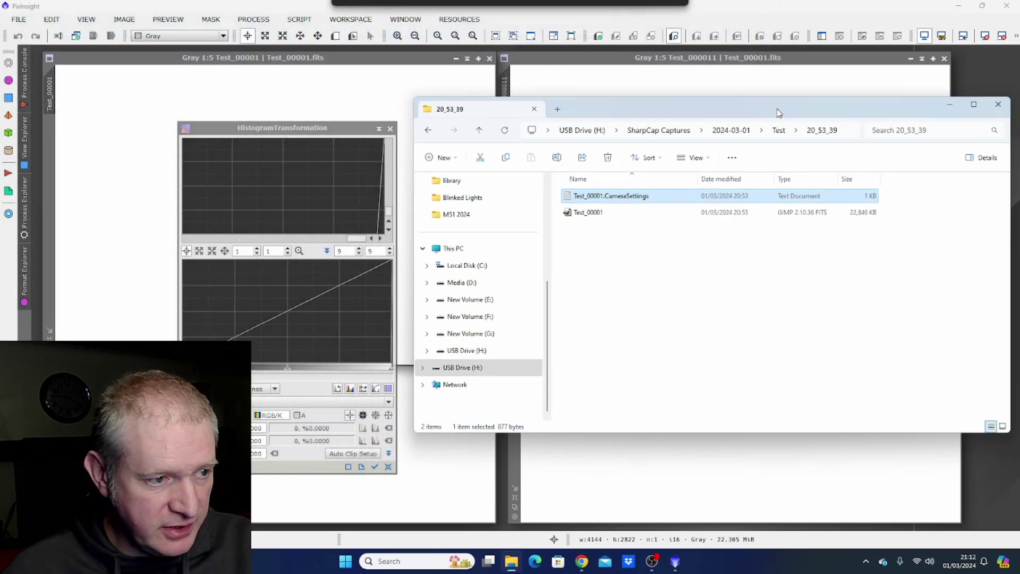
{"action": "left_click", "coordinate": [307, 65]}
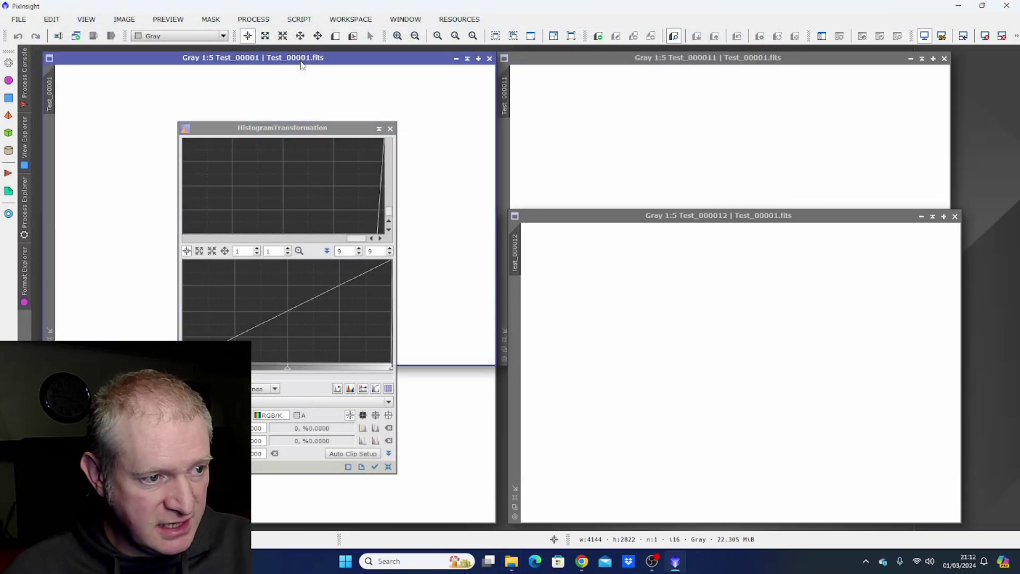
{"action": "left_click", "coordinate": [296, 410]}
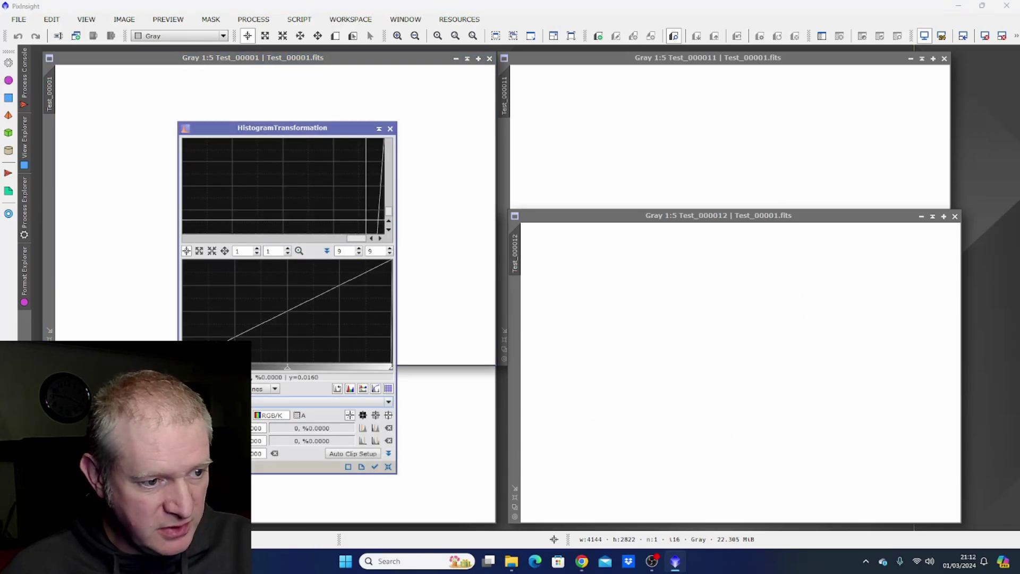
{"action": "scroll", "coordinate": [283, 186], "scroll_direction": "up", "scroll_amount": 1}
{"action": "scroll", "coordinate": [284, 186], "scroll_direction": "up", "scroll_amount": 20}
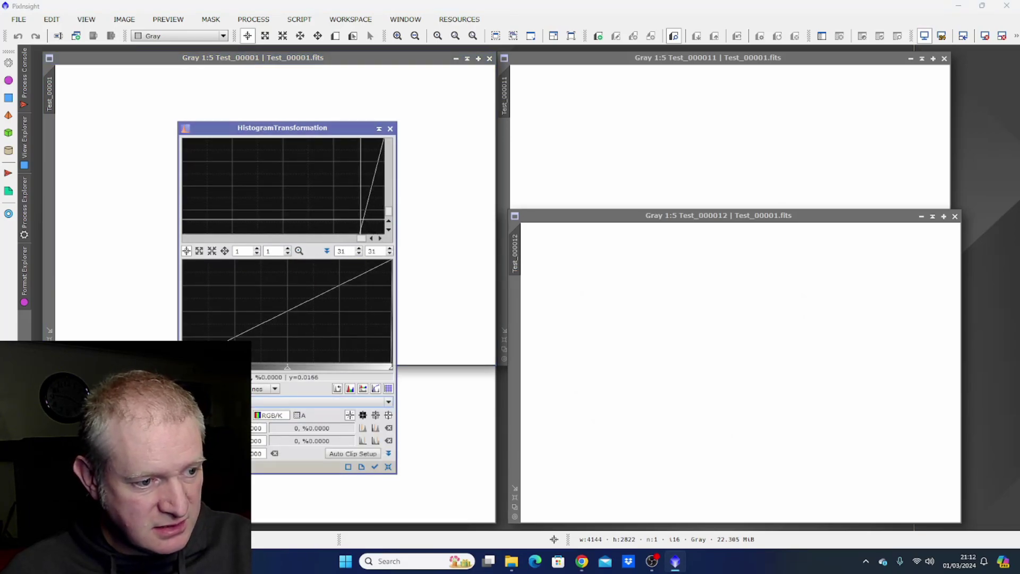
{"action": "scroll", "coordinate": [284, 186], "scroll_direction": "up", "scroll_amount": 5}
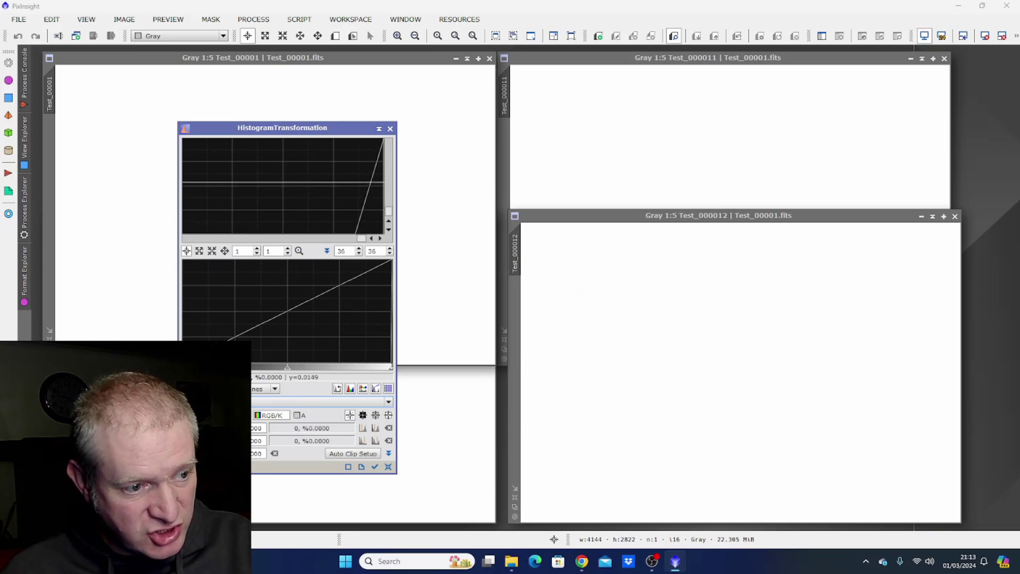
{"action": "scroll", "coordinate": [284, 186], "scroll_direction": "down", "scroll_amount": 20}
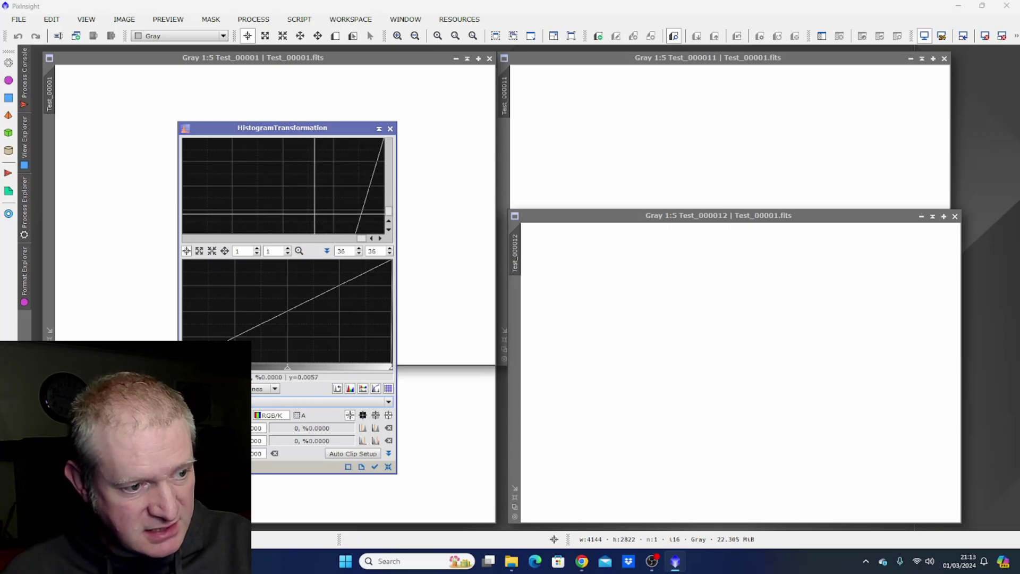
Open the Test_00001.CameraSettings file in folder 20_53_53 from File Explorer, check its Gain line, and close the file
{"action": "key", "text": "alt+Tab"}
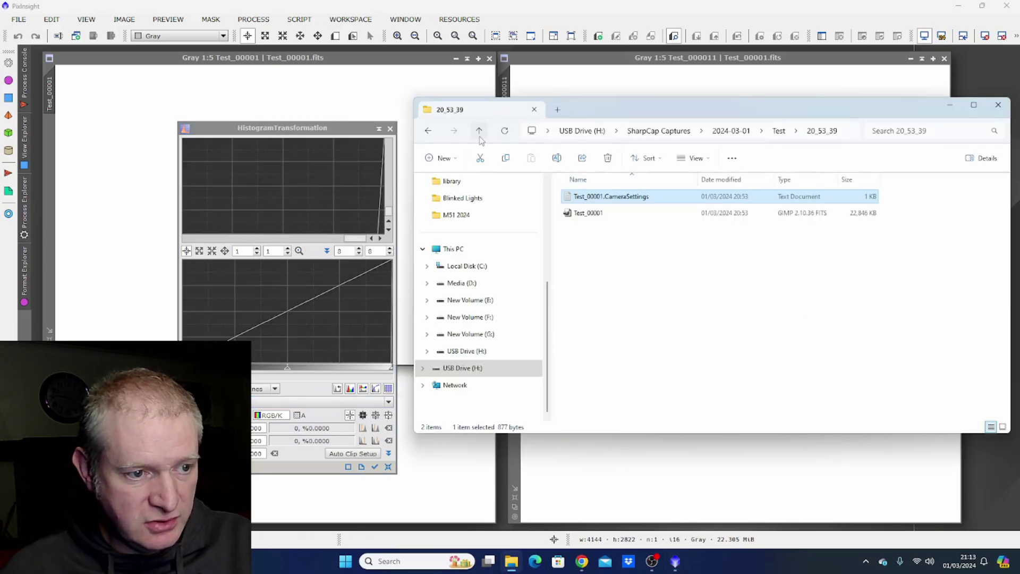
{"action": "left_click", "coordinate": [479, 135]}
{"action": "double_click", "coordinate": [583, 213]}
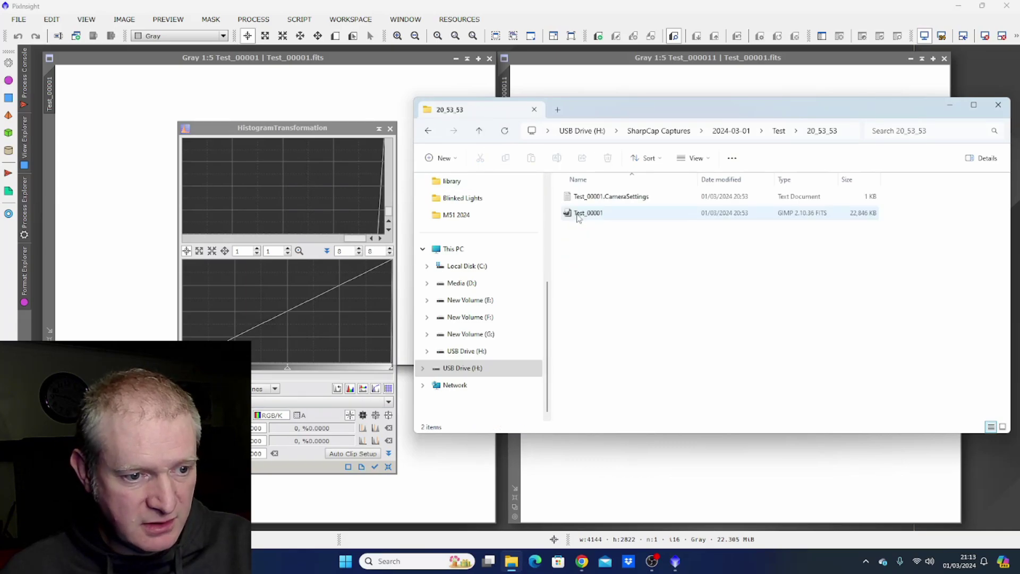
{"action": "left_click", "coordinate": [576, 198]}
{"action": "double_click", "coordinate": [575, 198]}
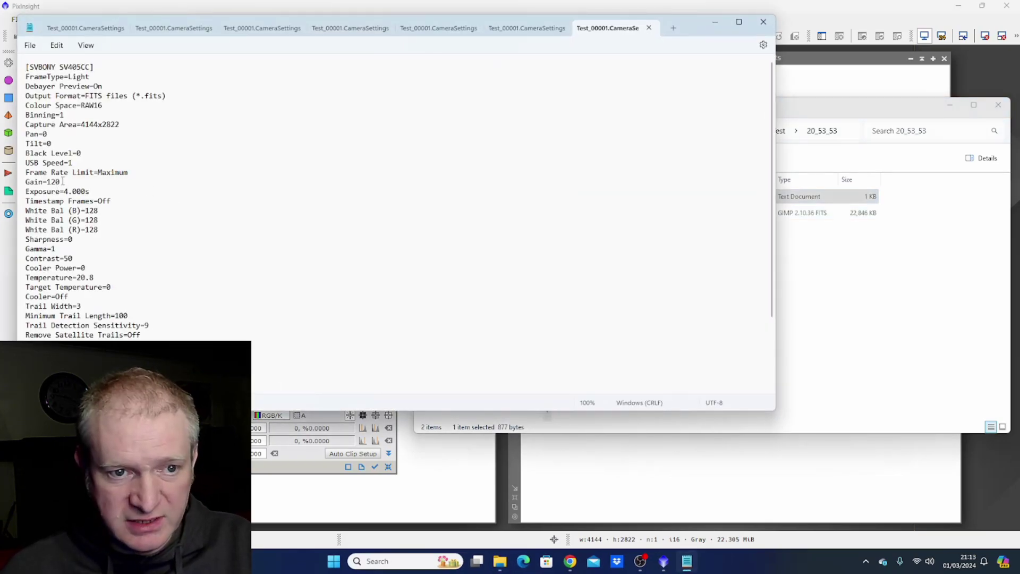
{"action": "left_click", "coordinate": [763, 22]}
Display the Test_000011 image's histogram in HistogramTransformation and compare its saturated end with that of Test_00001
{"action": "left_click", "coordinate": [682, 64]}
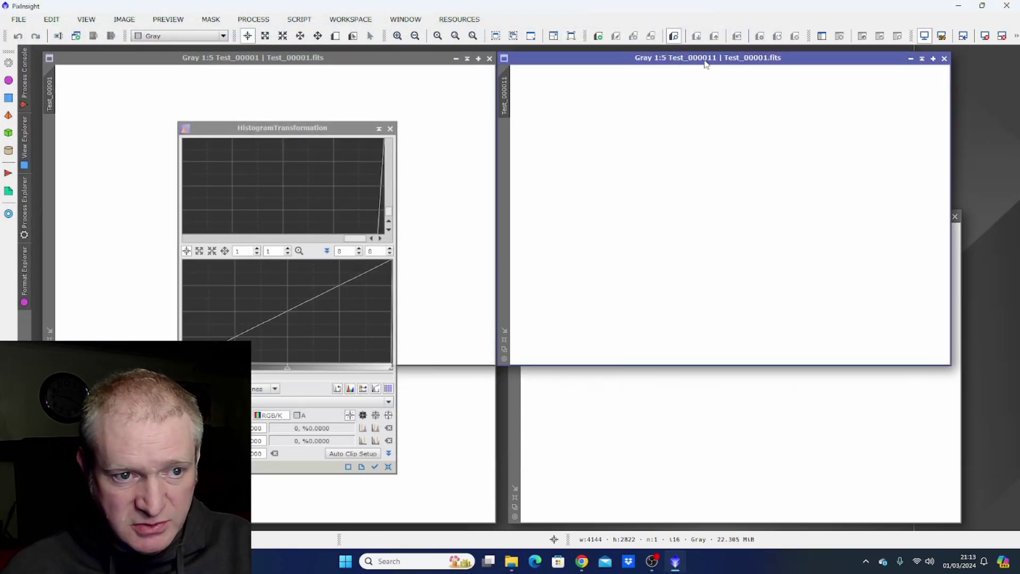
{"action": "left_click", "coordinate": [322, 402]}
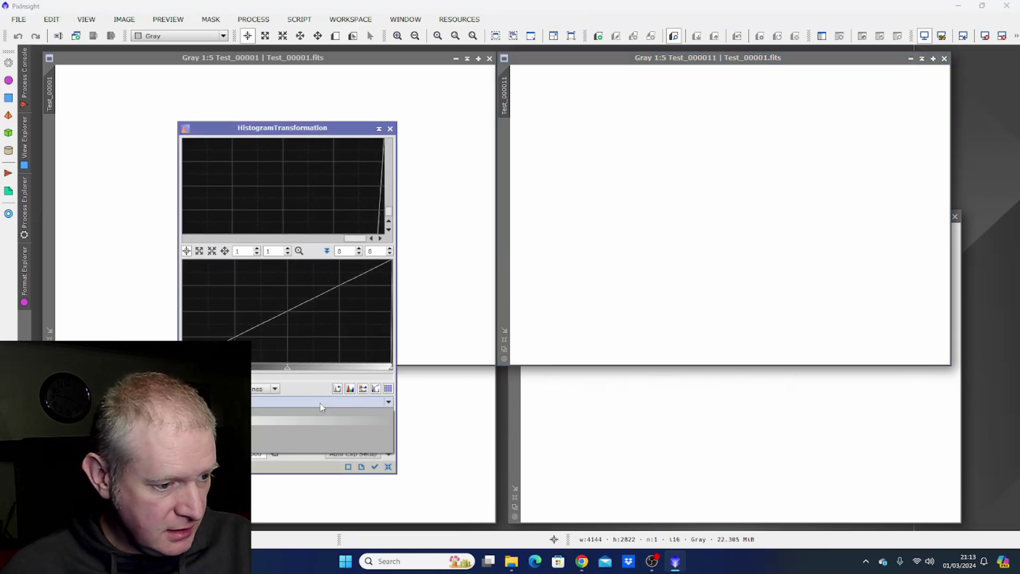
{"action": "left_click", "coordinate": [322, 439]}
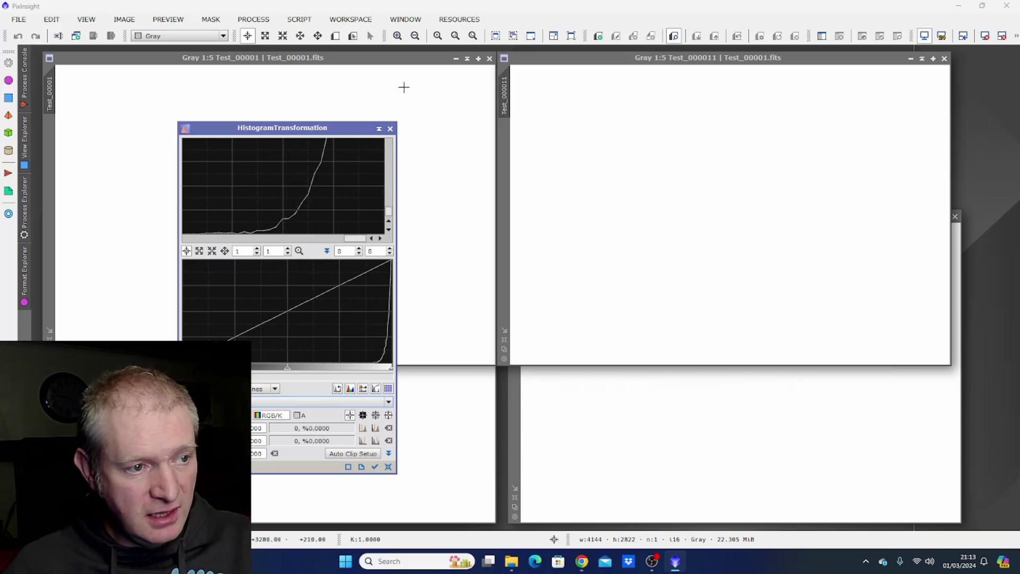
{"action": "left_click", "coordinate": [390, 64]}
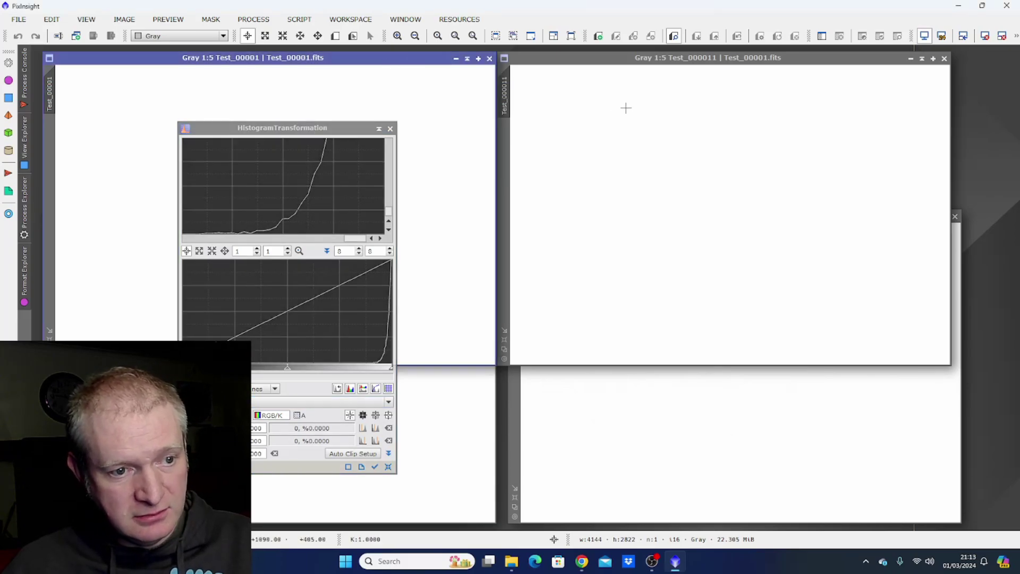
{"action": "left_click", "coordinate": [626, 109]}
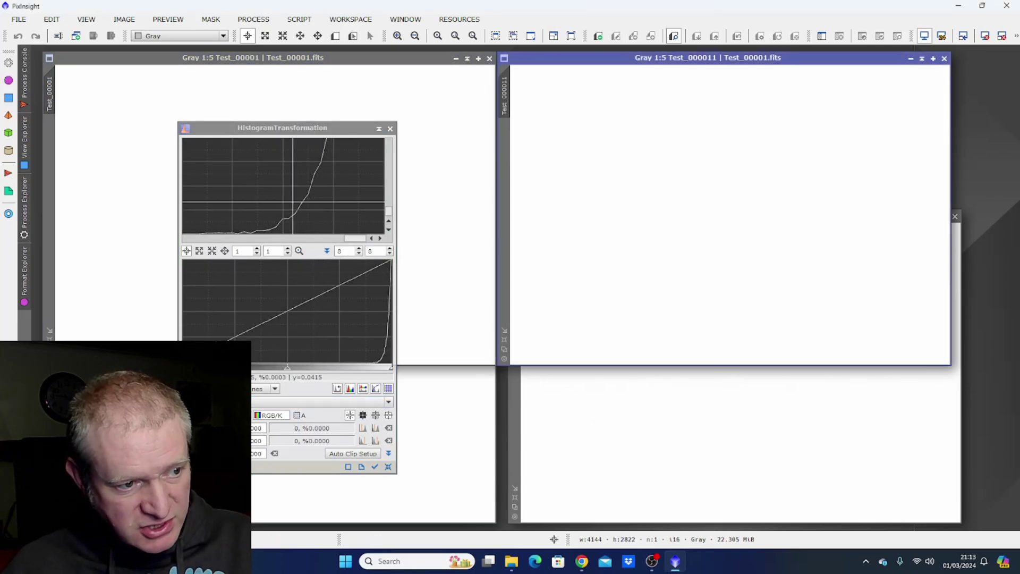
{"action": "left_click", "coordinate": [291, 402]}
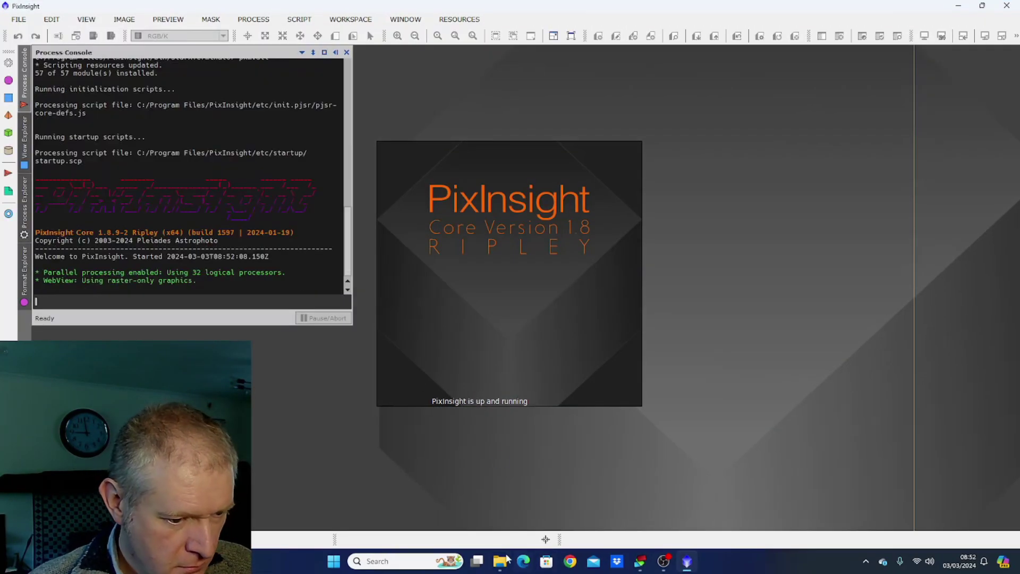
Load the stacked Autosave.tif image from File Explorer and auto-stretch its display with ScreenTransferFunction
{"action": "left_click", "coordinate": [505, 561]}
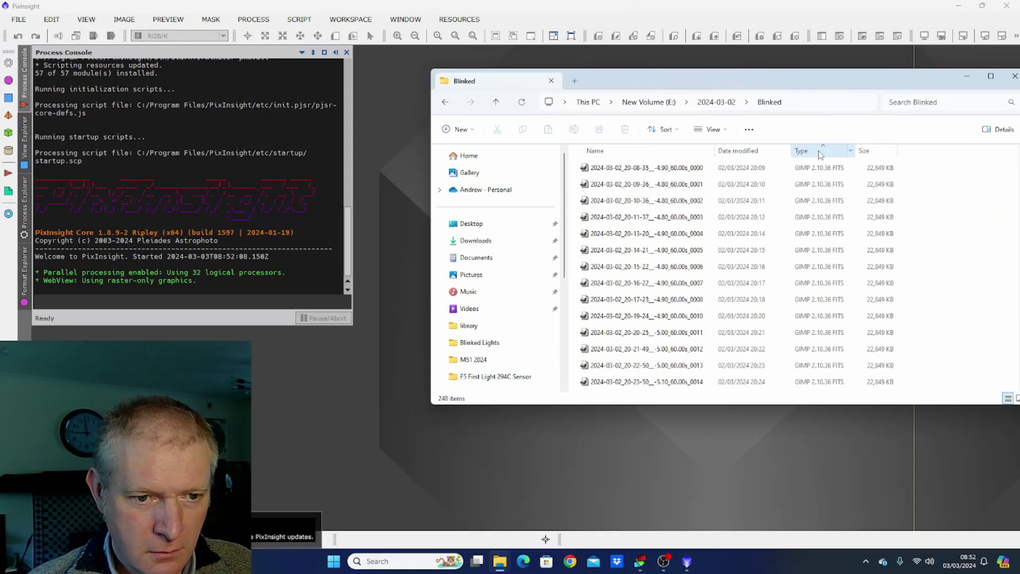
{"action": "left_click_drag", "start_coordinate": [615, 385], "coordinate": [287, 420]}
{"action": "left_click", "coordinate": [253, 19]}
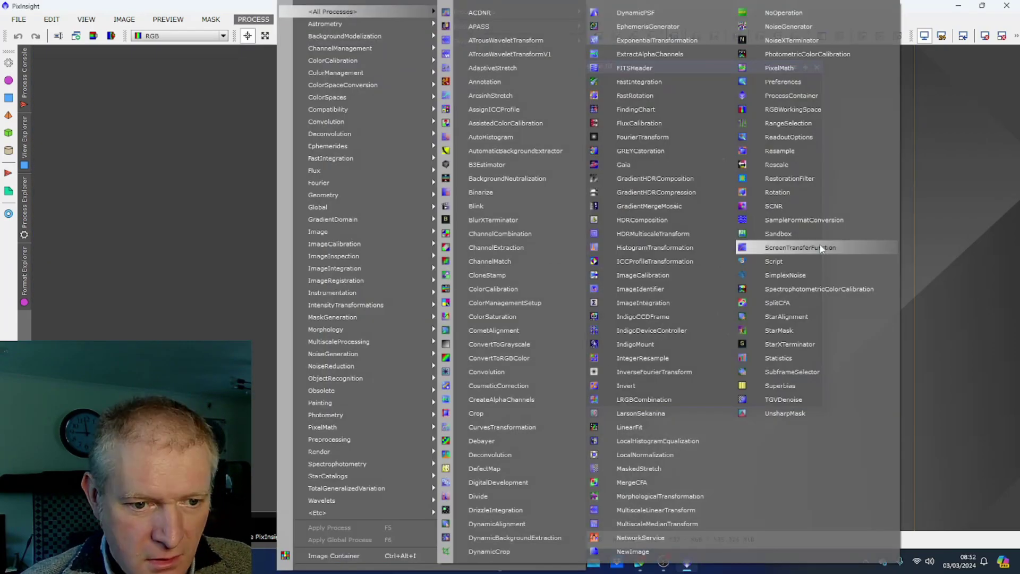
{"action": "left_click", "coordinate": [754, 244]}
{"action": "key", "text": "ctrl+a"}
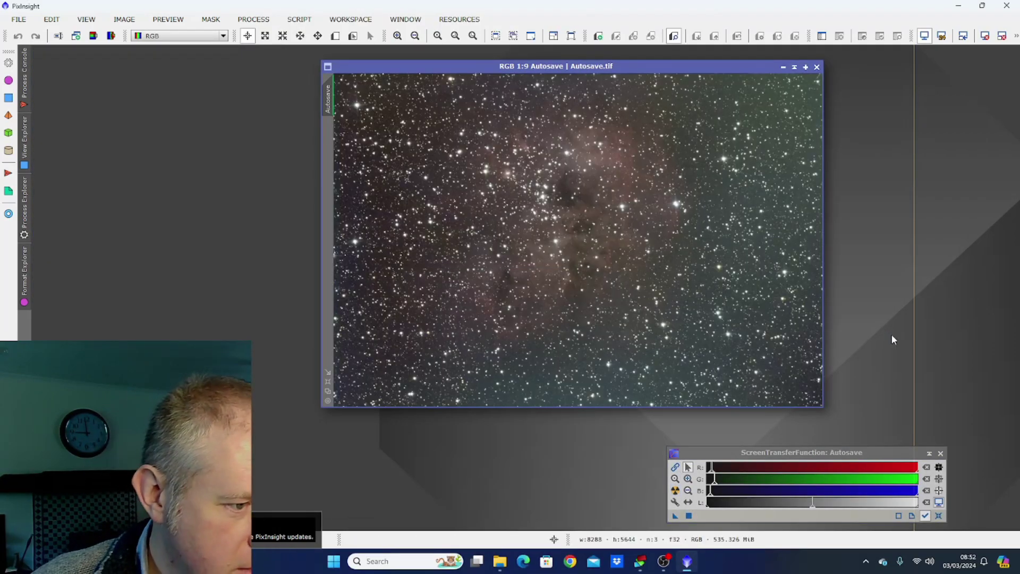
Crop the uneven borders off the Autosave image with DynamicCrop, leaving 8172 × 5532 pixels
{"action": "left_click_drag", "start_coordinate": [727, 66], "coordinate": [703, 67]}
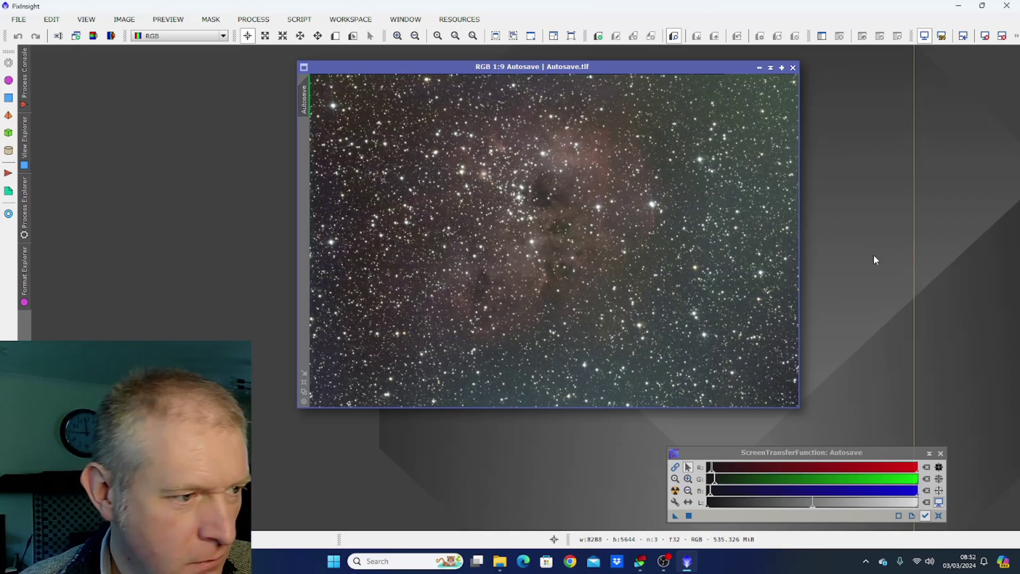
{"action": "left_click_drag", "start_coordinate": [623, 71], "coordinate": [545, 82]}
{"action": "scroll", "coordinate": [510, 151], "scroll_direction": "up", "scroll_amount": 3}
{"action": "left_click", "coordinate": [253, 19]}
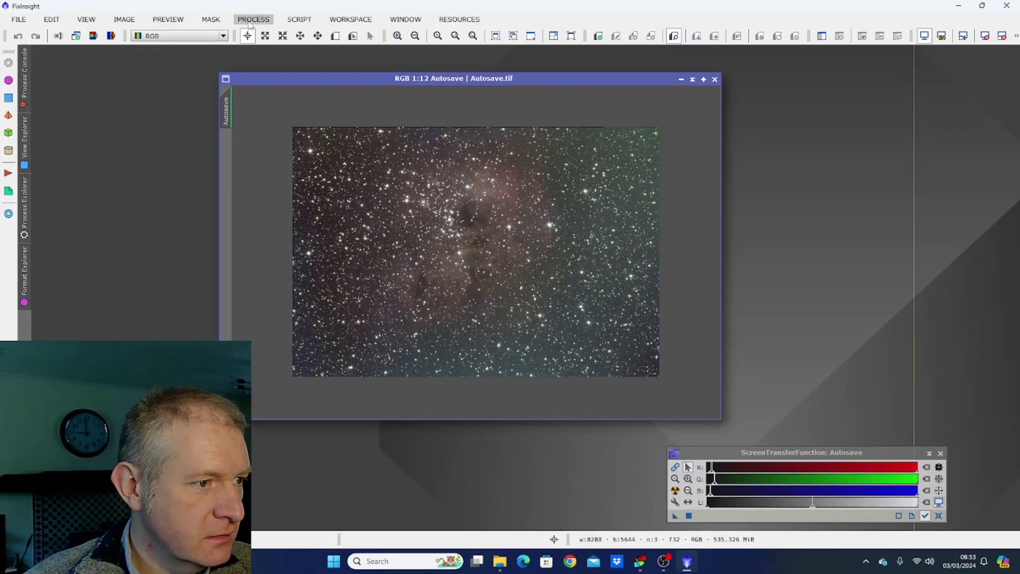
{"action": "mouse_move", "coordinate": [372, 12]}
{"action": "left_click", "coordinate": [489, 551]}
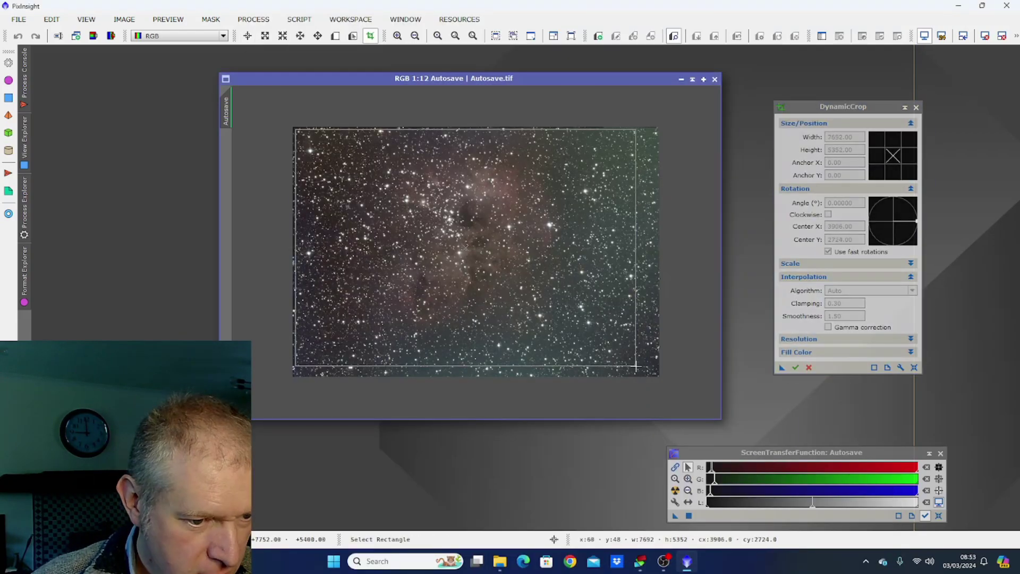
{"action": "key", "text": "Return"}
Run the GraXpert script on the Autosave image to remove its background gradient and generate a background model
{"action": "left_click", "coordinate": [299, 19]}
{"action": "mouse_move", "coordinate": [372, 168]}
{"action": "left_click", "coordinate": [509, 296]}
{"action": "left_click_drag", "start_coordinate": [802, 184], "coordinate": [820, 174]}
{"action": "left_click", "coordinate": [752, 308]}
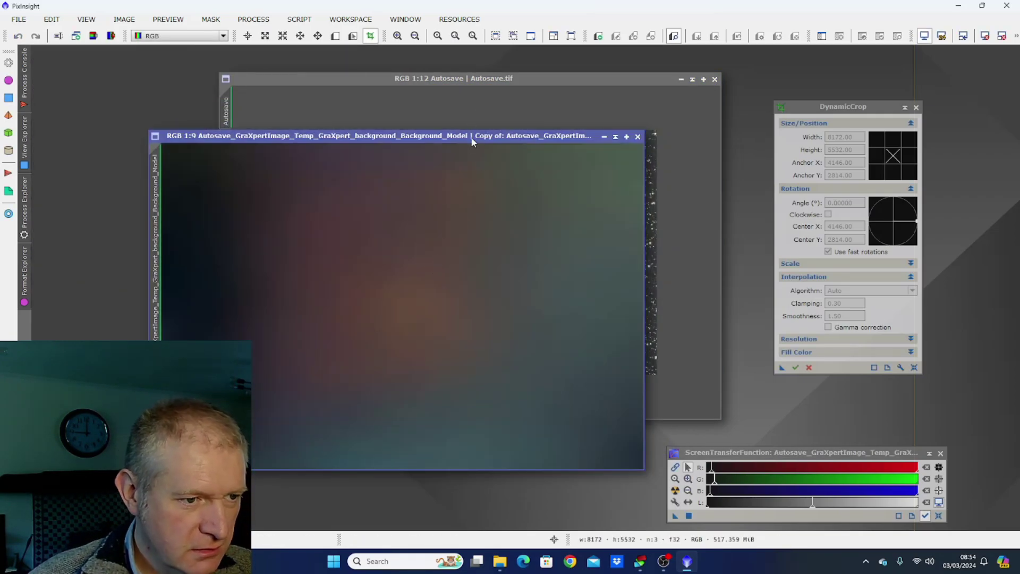
Move the background model aside and examine the gradient-corrected Autosave image up close, including its lower corners
{"action": "left_click_drag", "start_coordinate": [469, 136], "coordinate": [427, 159]}
{"action": "left_click", "coordinate": [481, 81]}
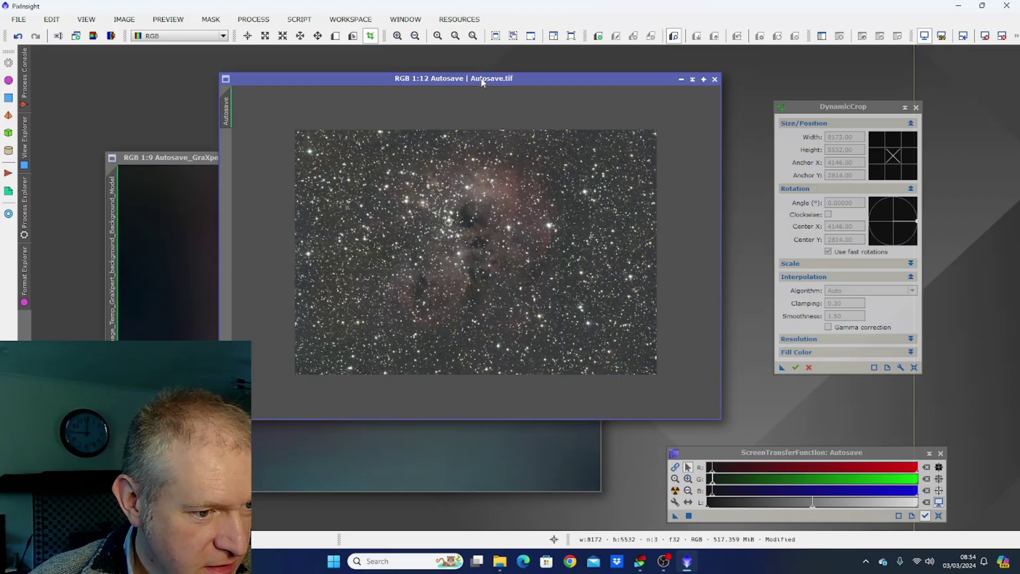
{"action": "scroll", "coordinate": [632, 343], "scroll_direction": "up", "scroll_amount": 3}
{"action": "scroll", "coordinate": [633, 343], "scroll_direction": "down", "scroll_amount": 2}
{"action": "scroll", "coordinate": [633, 343], "scroll_direction": "up", "scroll_amount": 6}
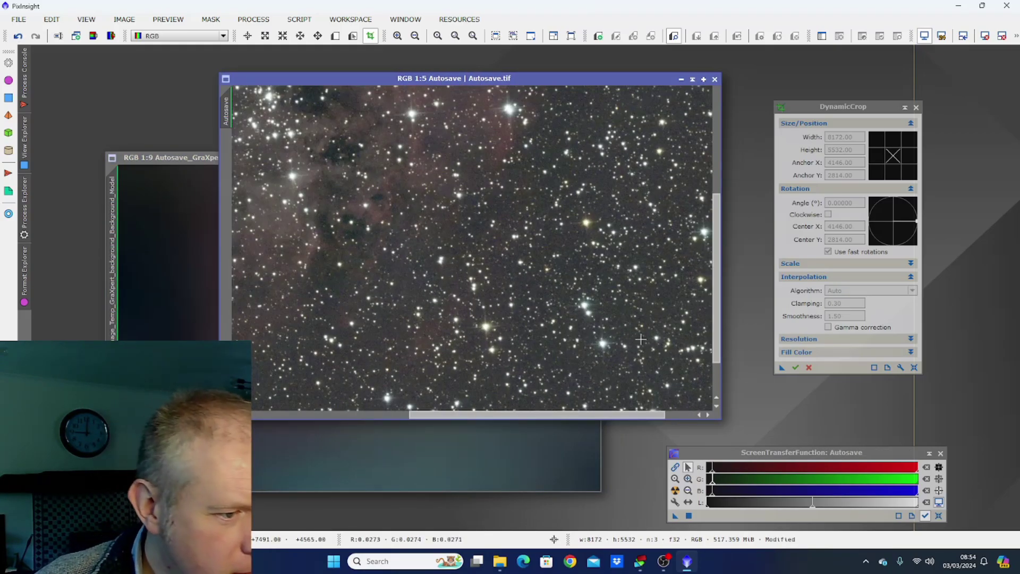
{"action": "scroll", "coordinate": [641, 339], "scroll_direction": "down", "scroll_amount": 6}
{"action": "scroll", "coordinate": [639, 319], "scroll_direction": "up", "scroll_amount": 6}
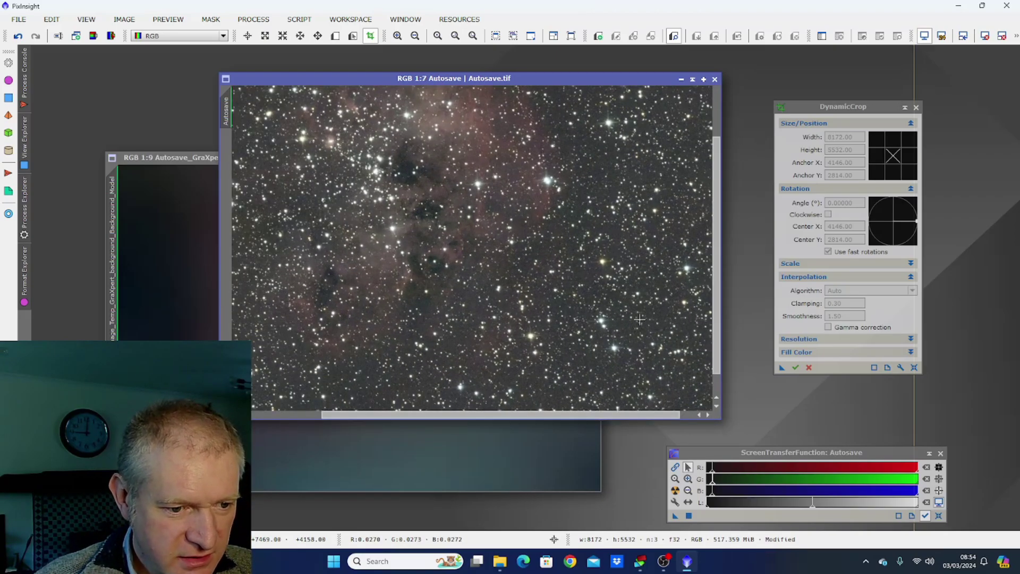
{"action": "left_click_drag", "start_coordinate": [586, 415], "coordinate": [369, 416]}
{"action": "left_click_drag", "start_coordinate": [716, 268], "coordinate": [713, 244]}
Inspect the GraXpert background model and park its collapsed window below the Autosave image to view the whole corrected picture
{"action": "left_click", "coordinate": [382, 451]}
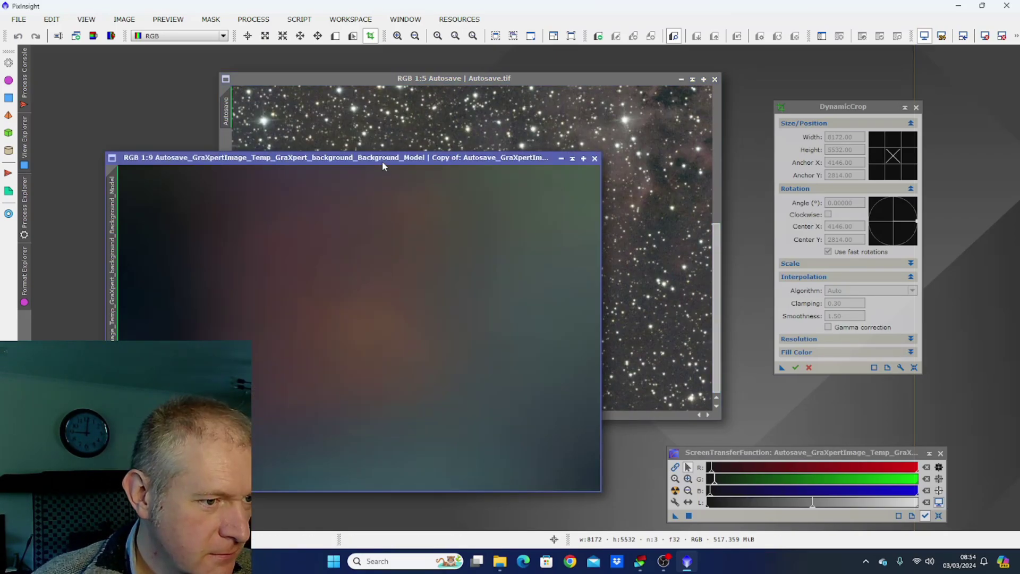
{"action": "left_click_drag", "start_coordinate": [382, 158], "coordinate": [453, 151]}
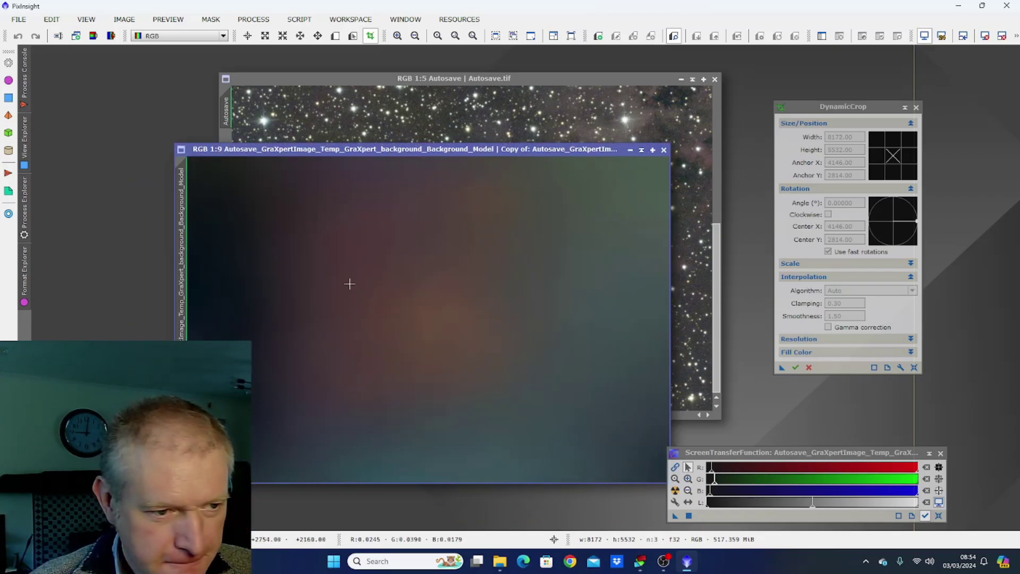
{"action": "left_click", "coordinate": [640, 150]}
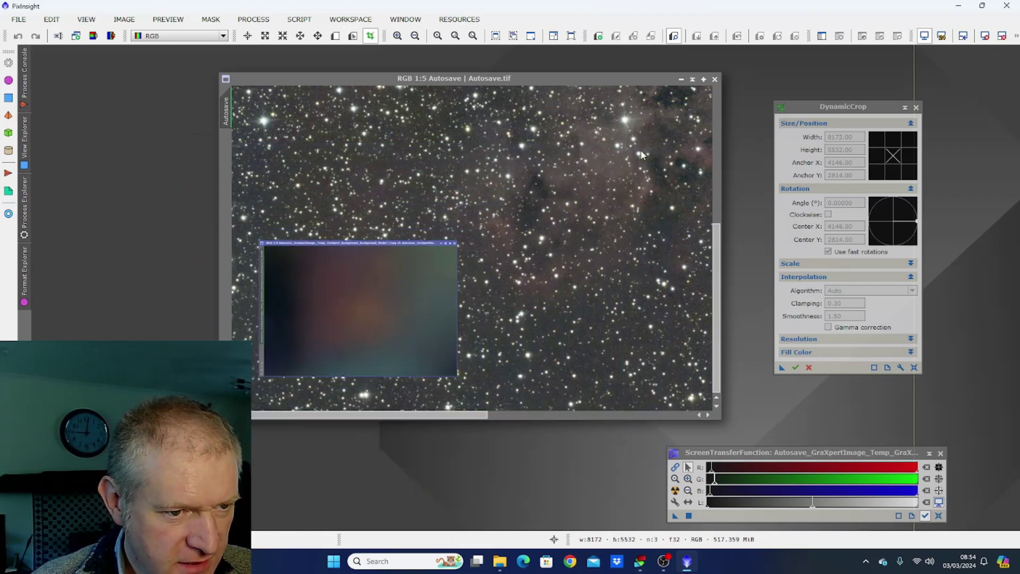
{"action": "left_click_drag", "start_coordinate": [371, 318], "coordinate": [308, 462]}
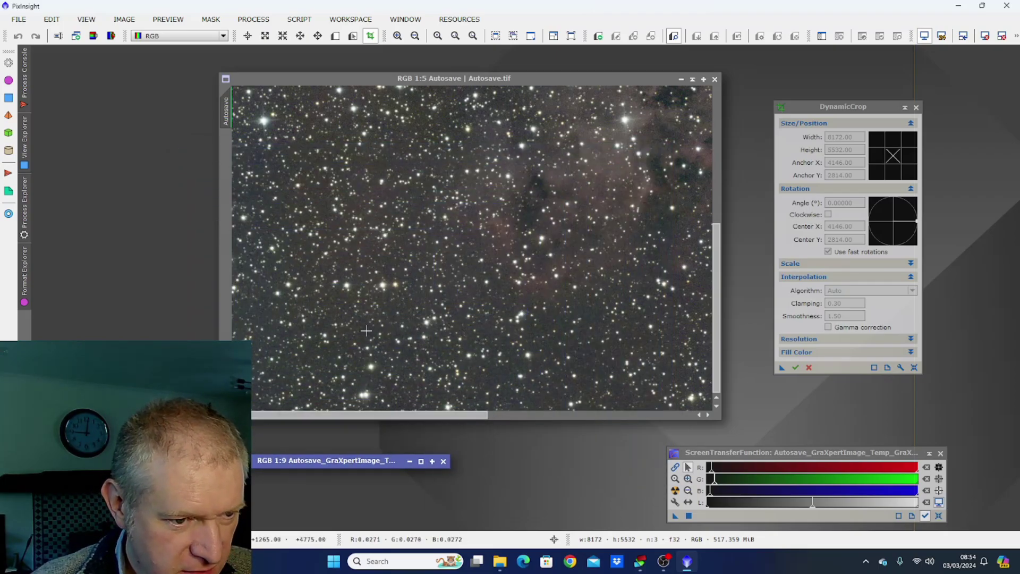
{"action": "scroll", "coordinate": [398, 287], "scroll_direction": "down", "scroll_amount": 2}
{"action": "scroll", "coordinate": [398, 287], "scroll_direction": "down", "scroll_amount": 5}
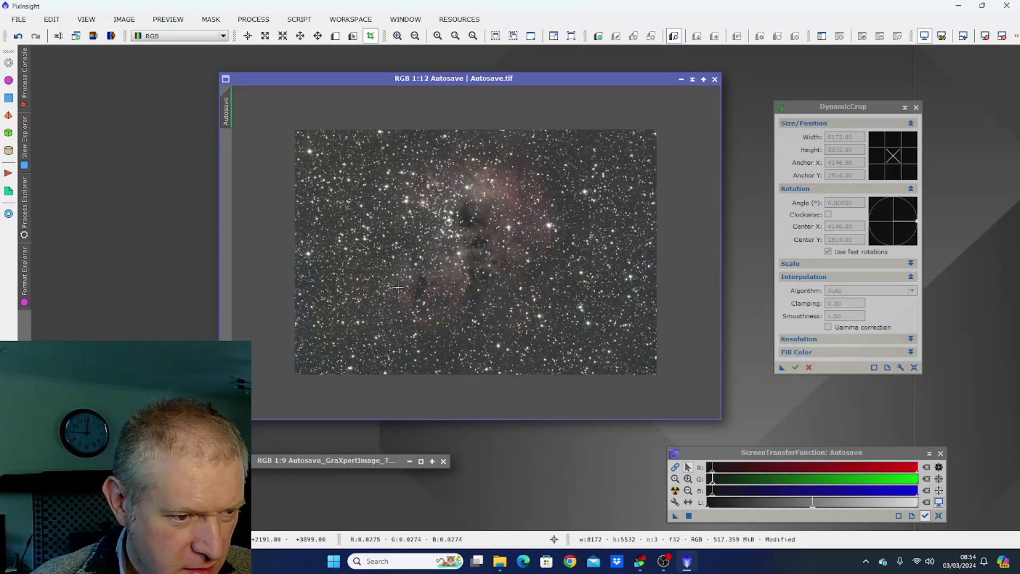